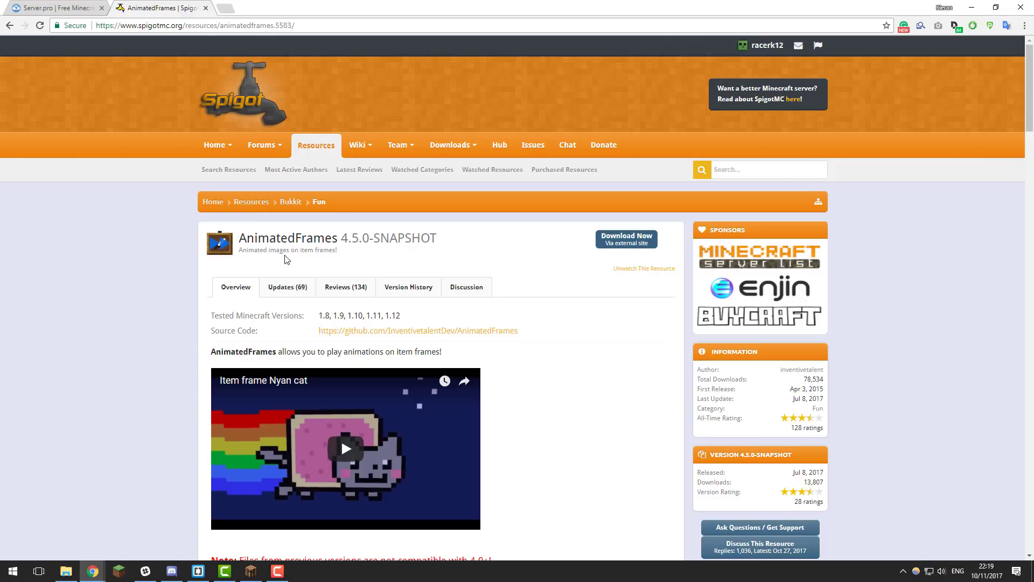
Step: Return to Minecraft and walk up to view the finished Server.pro logo frame
{"action": "left_click", "coordinate": [251, 571]}
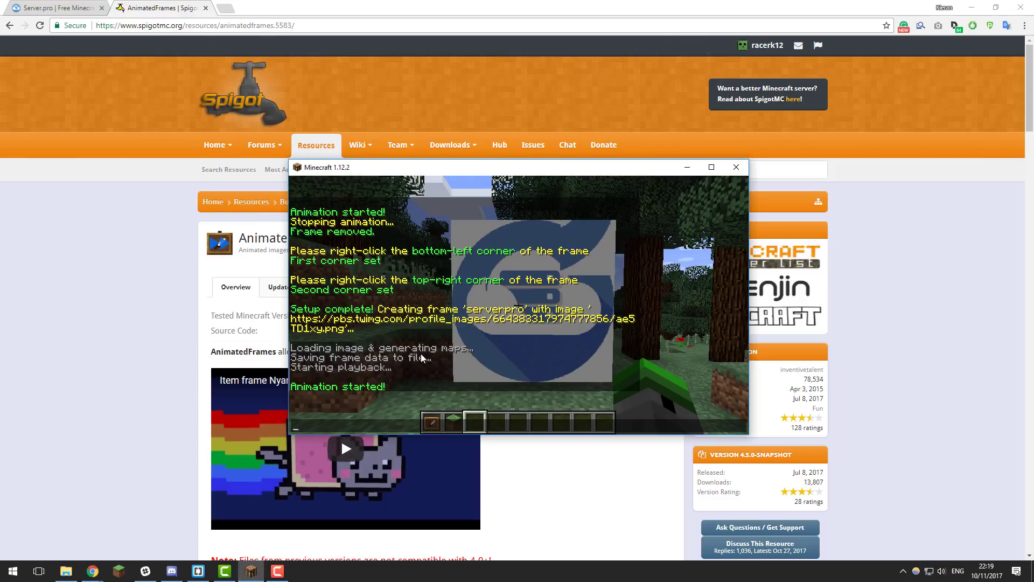
{"action": "key", "text": "Escape"}
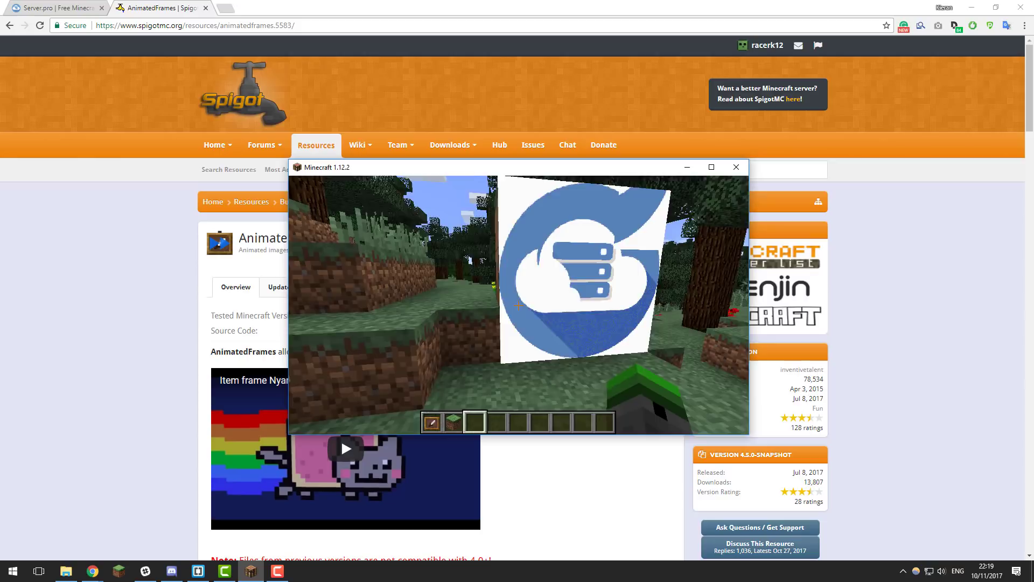
{"action": "key", "text": "w"}
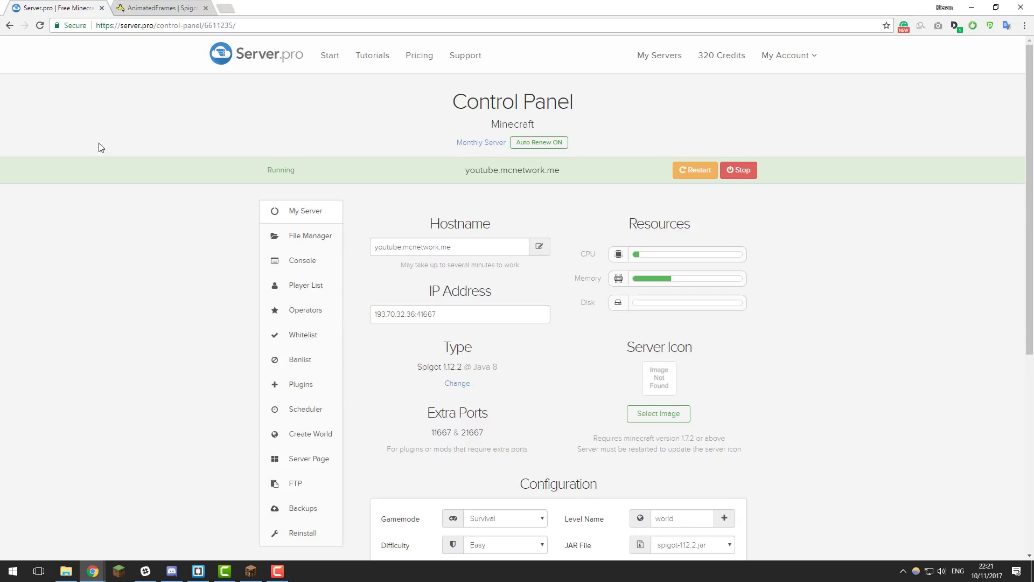
Step: Download AnimatedFrames_v4.5.0-SNAPSHOT.jar from its GitHub release page via SpigotMC, skipping the ad
{"action": "left_click", "coordinate": [156, 7]}
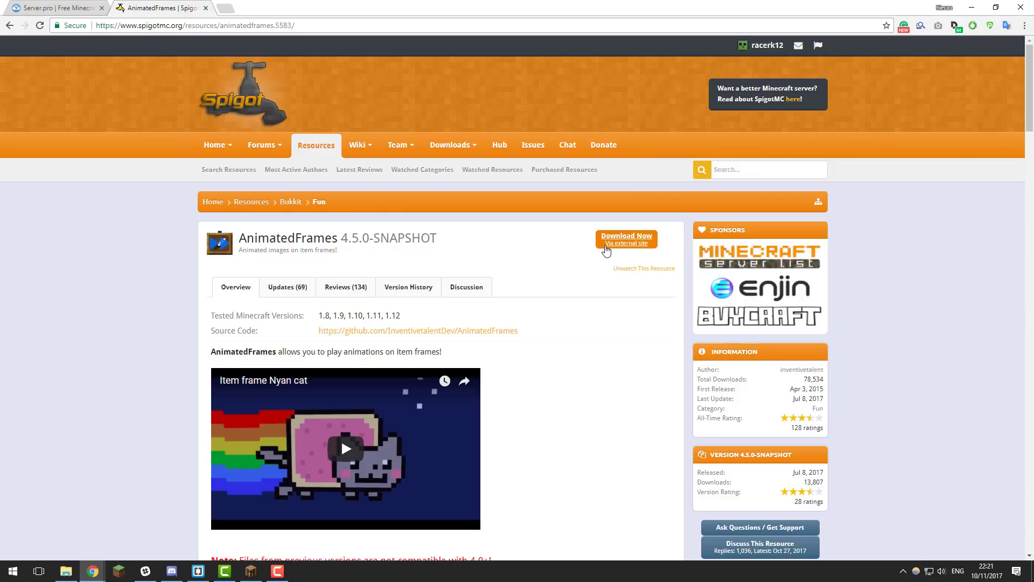
{"action": "left_click", "coordinate": [627, 238]}
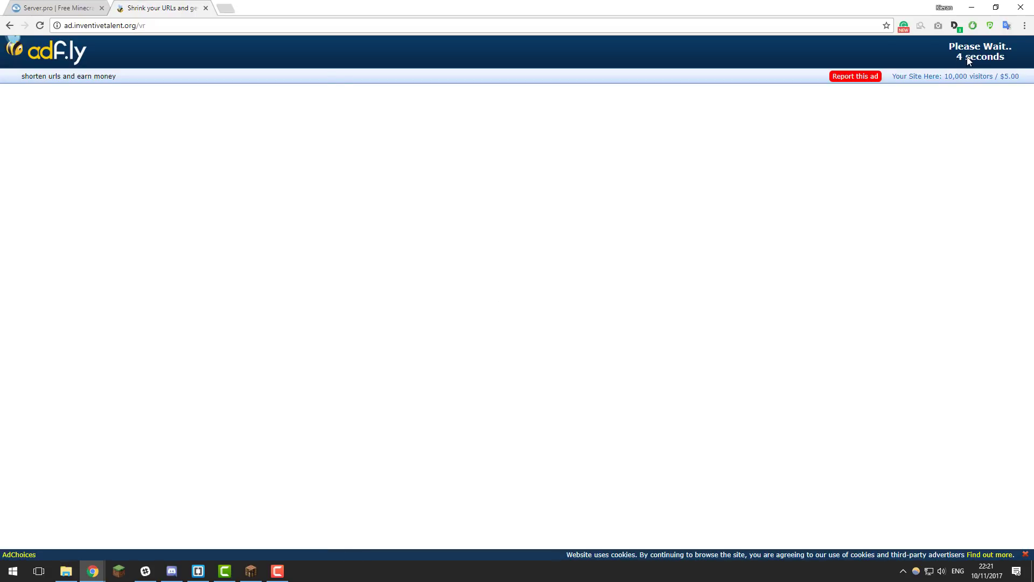
{"action": "left_click", "coordinate": [968, 58]}
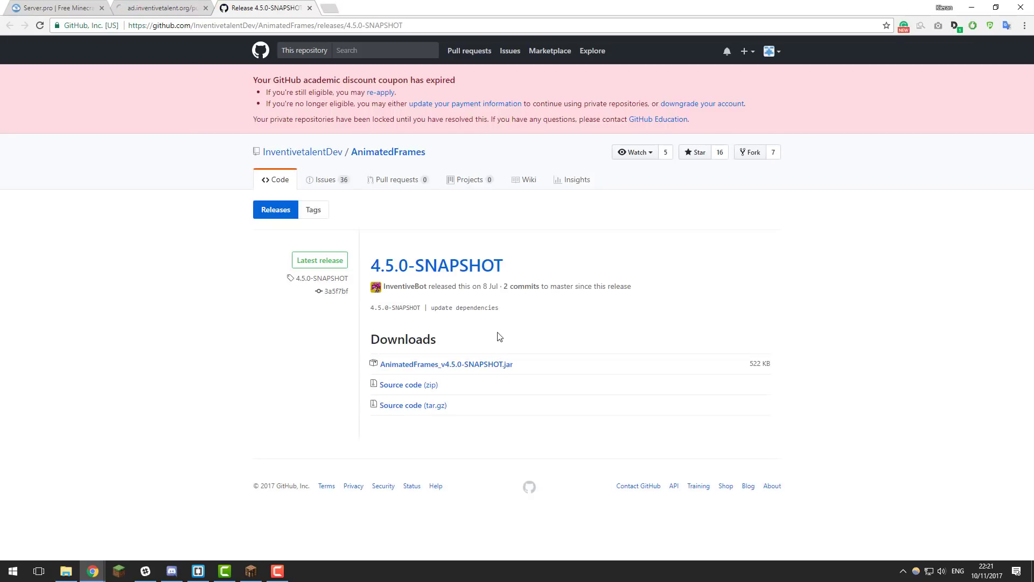
{"action": "left_click", "coordinate": [445, 366]}
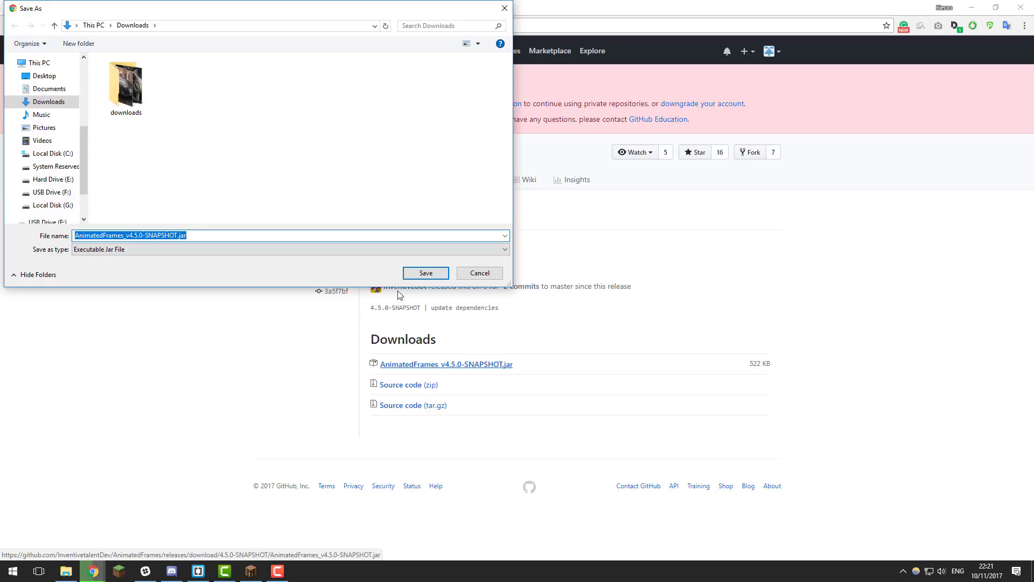
{"action": "left_click", "coordinate": [424, 273]}
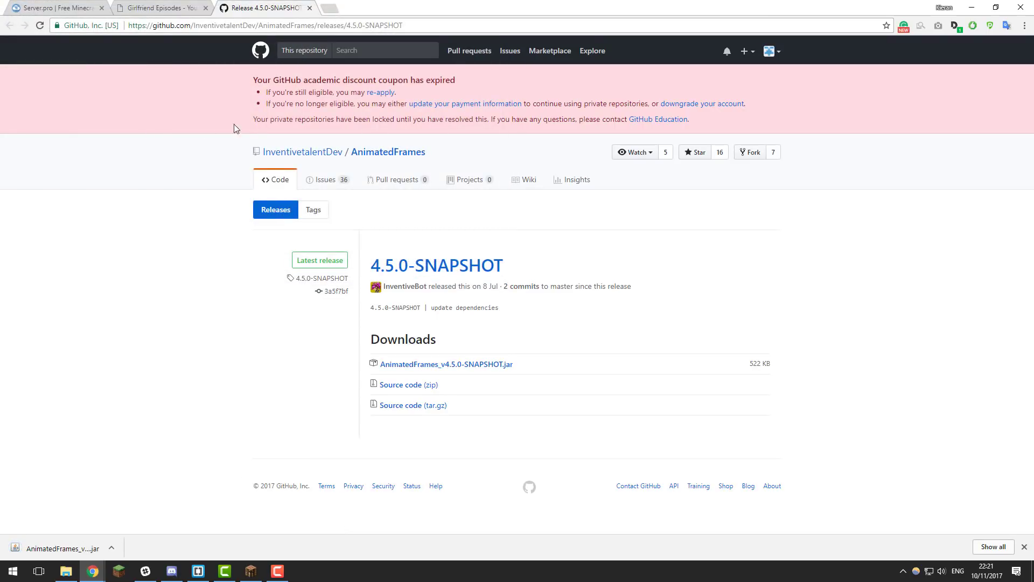
Step: Open the PacketListenerAPI and MapManager plugin pages in new browser tabs
{"action": "left_click", "coordinate": [327, 9]}
{"action": "type", "text": "animatedframes.5583/"}
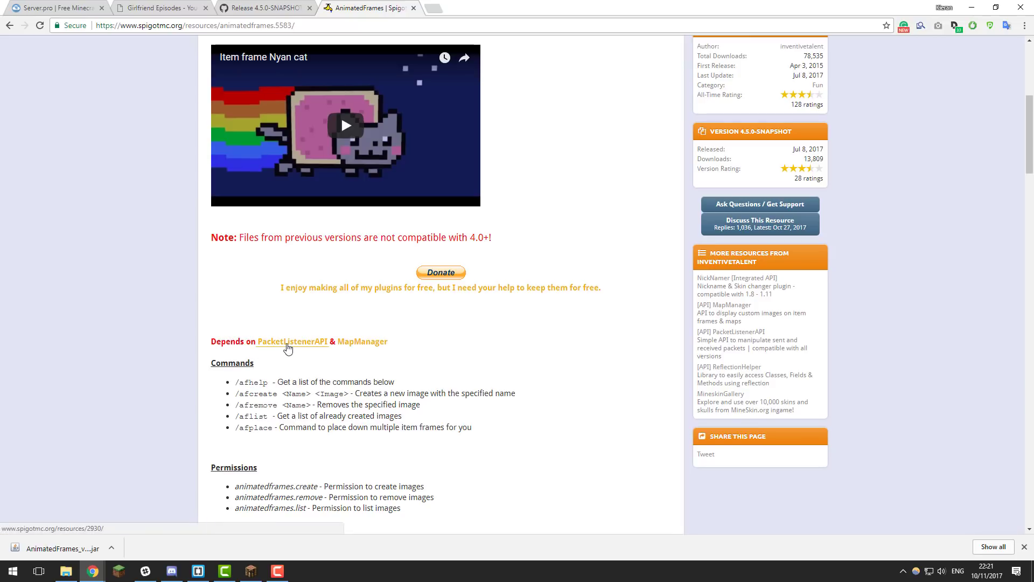
{"action": "middle_click", "coordinate": [287, 348]}
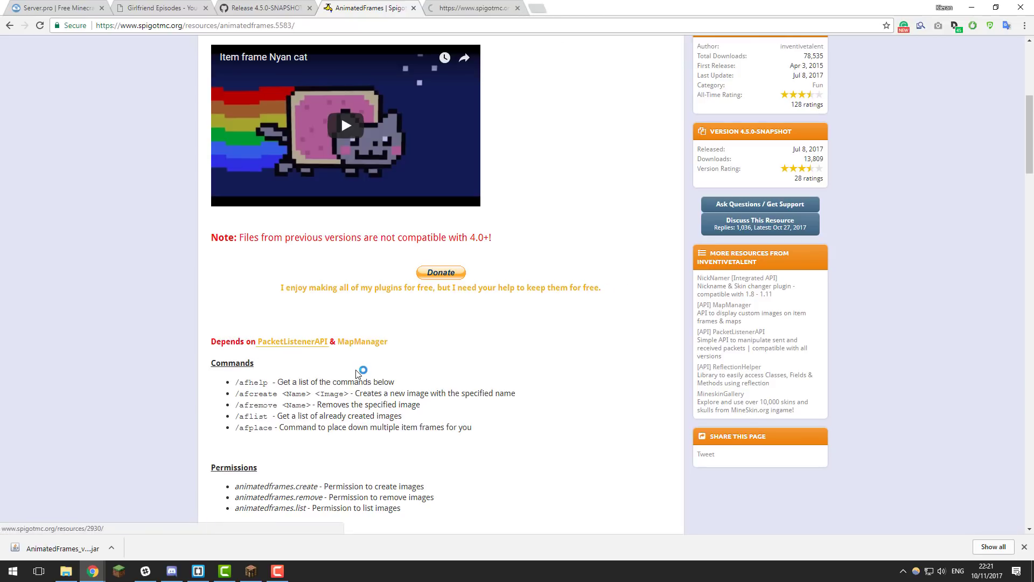
{"action": "middle_click", "coordinate": [362, 342]}
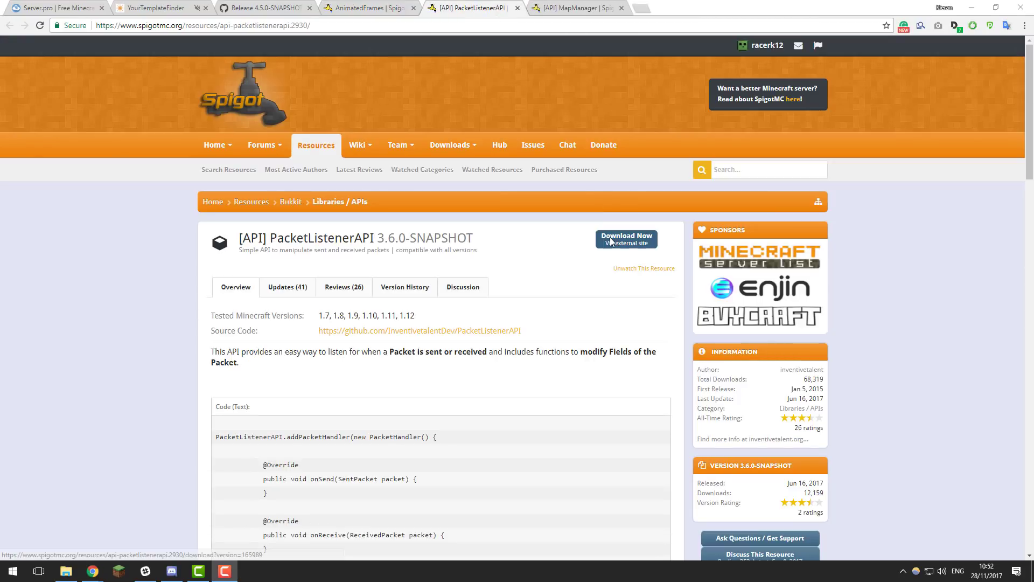
Step: Download the free PacketListenerAPI v3.6.0-SNAPSHOT and MapManager jars, skipping ads and popups
{"action": "left_click", "coordinate": [610, 243]}
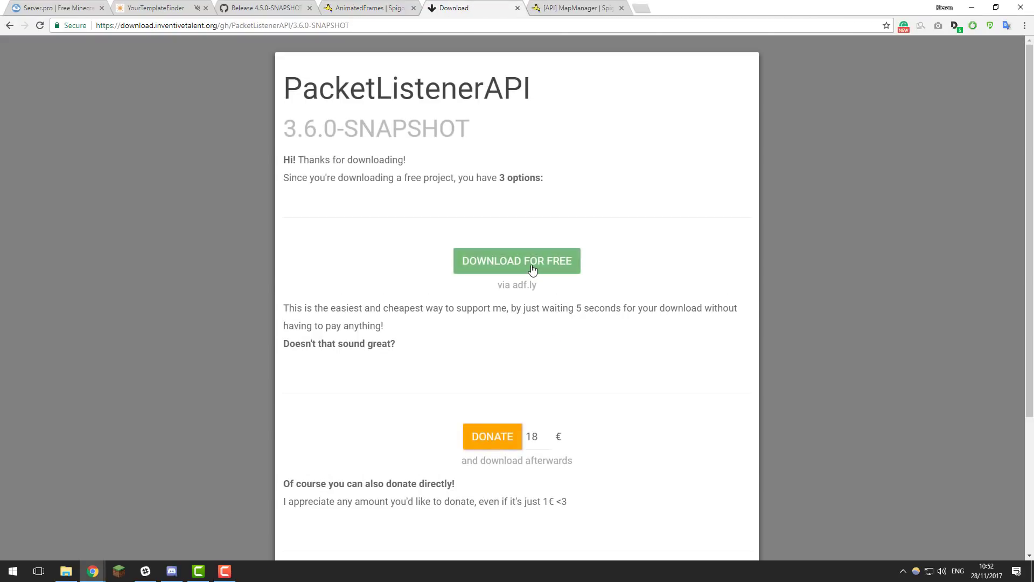
{"action": "left_click", "coordinate": [532, 268]}
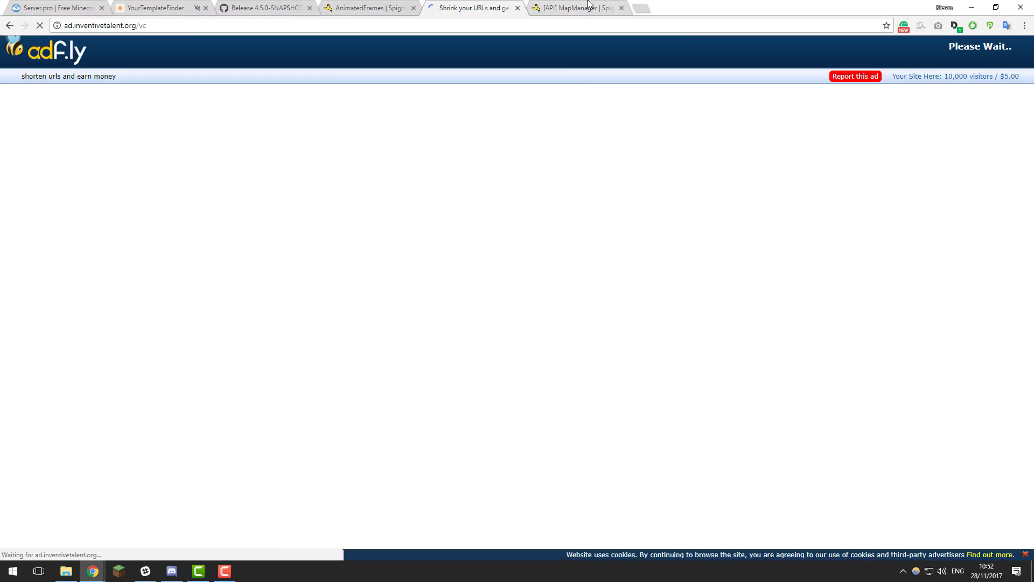
{"action": "key", "text": "ctrl+Tab"}
{"action": "left_click", "coordinate": [627, 238]}
{"action": "left_click", "coordinate": [517, 261]}
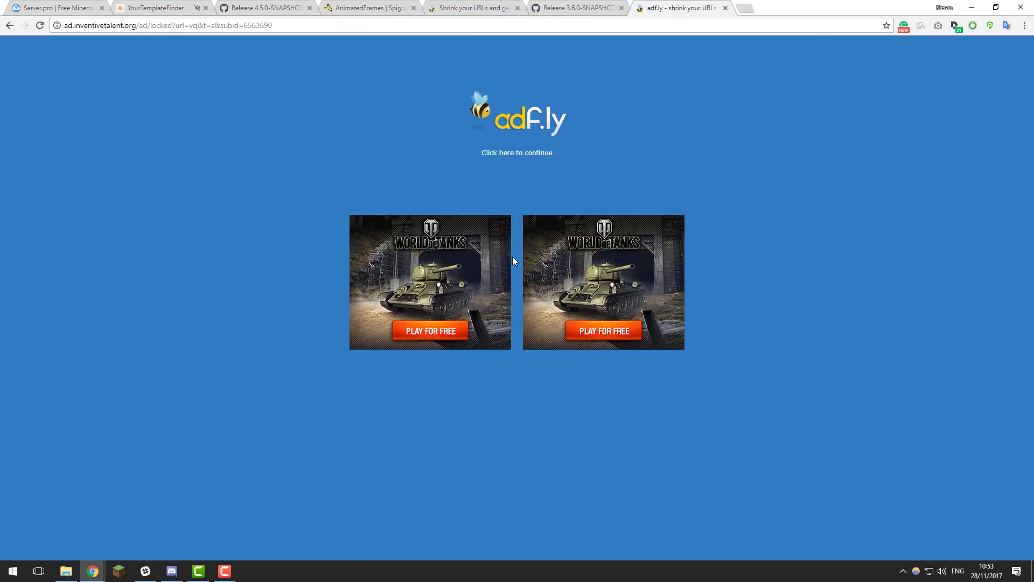
{"action": "left_click", "coordinate": [513, 257]}
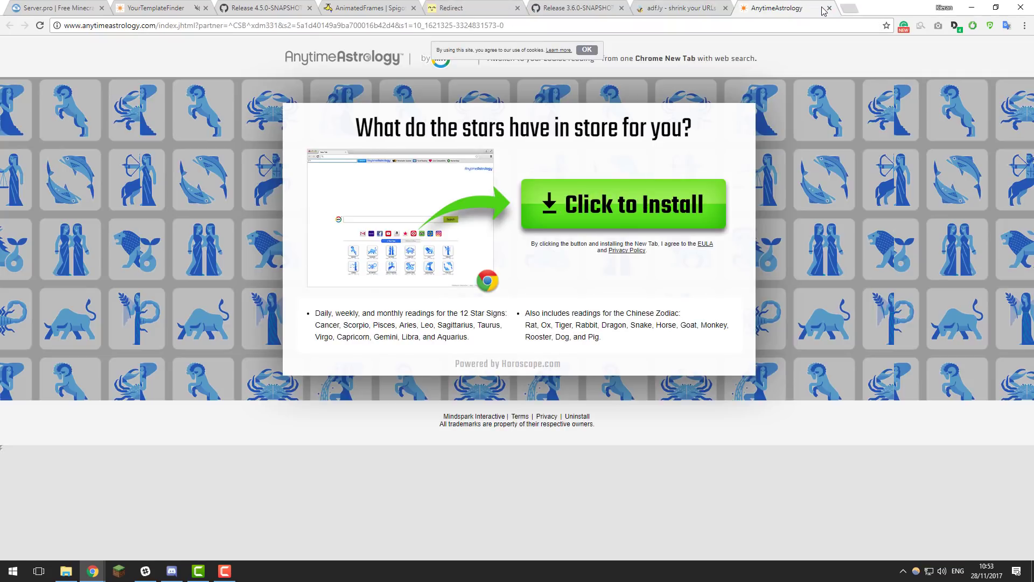
{"action": "left_click", "coordinate": [829, 8]}
{"action": "left_click", "coordinate": [576, 8]}
{"action": "left_click", "coordinate": [448, 364]}
{"action": "key", "text": "Return"}
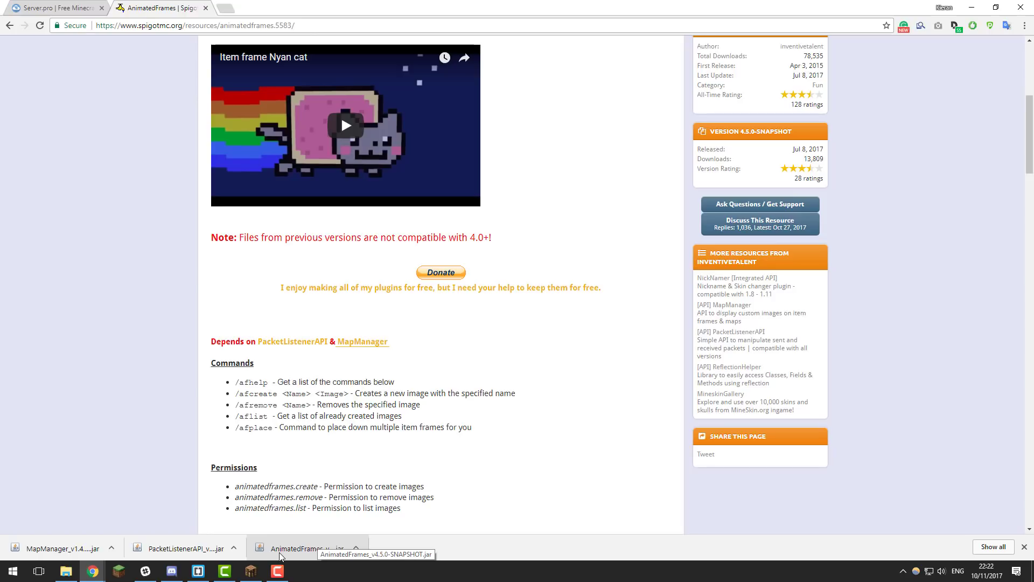
Step: Upload the PacketListenerAPI 3.6.0-SNAPSHOT jar into the server's plugins folder
{"action": "left_click", "coordinate": [95, 9]}
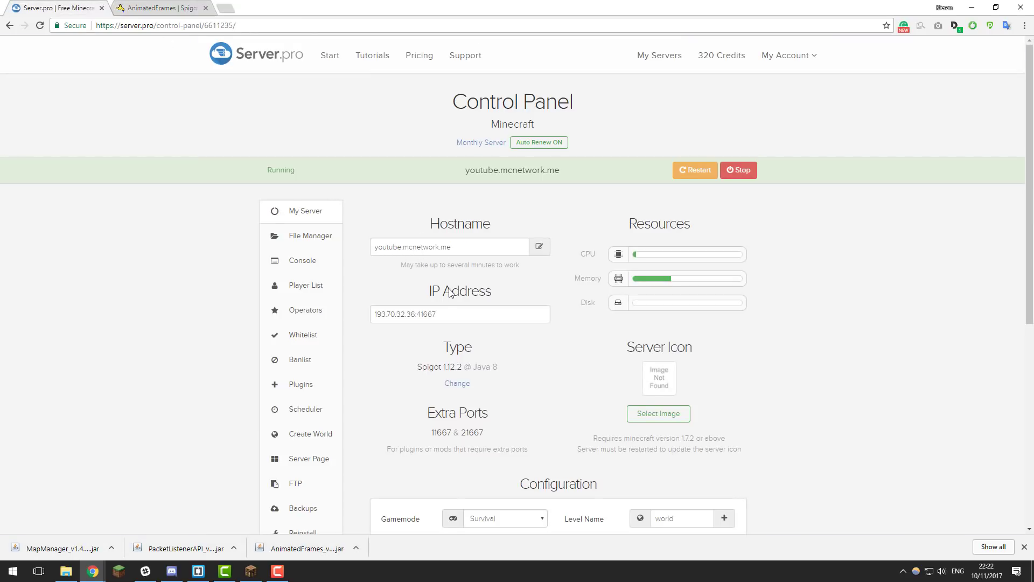
{"action": "left_click", "coordinate": [319, 235]}
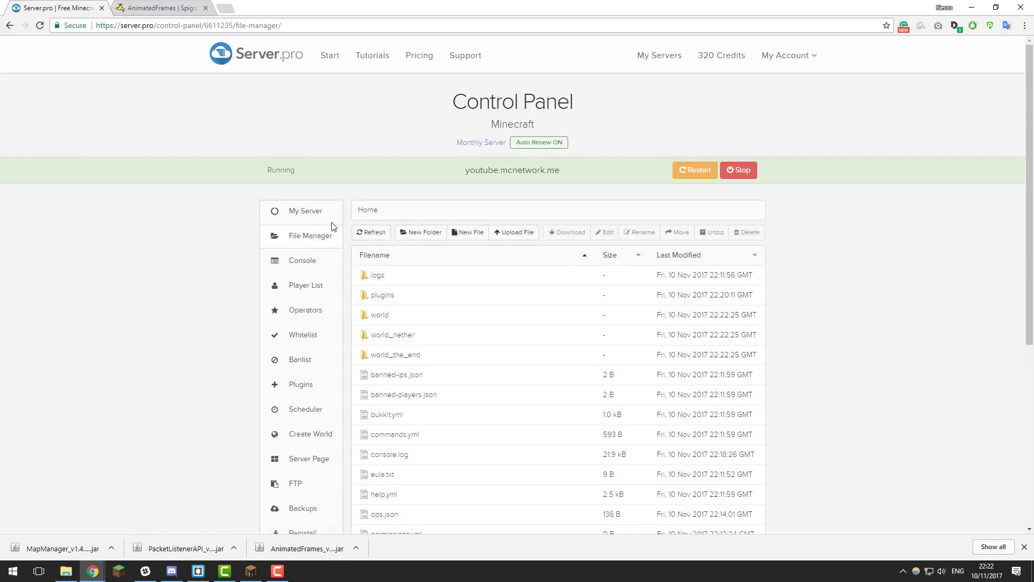
{"action": "left_click", "coordinate": [387, 298]}
{"action": "left_click", "coordinate": [518, 233]}
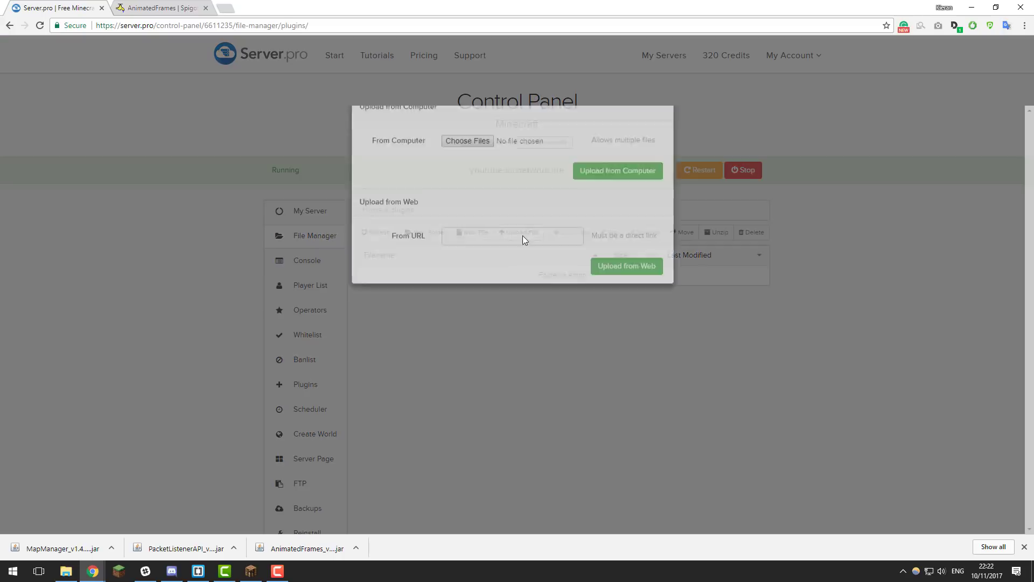
{"action": "left_click", "coordinate": [462, 169]}
{"action": "left_click", "coordinate": [323, 120]}
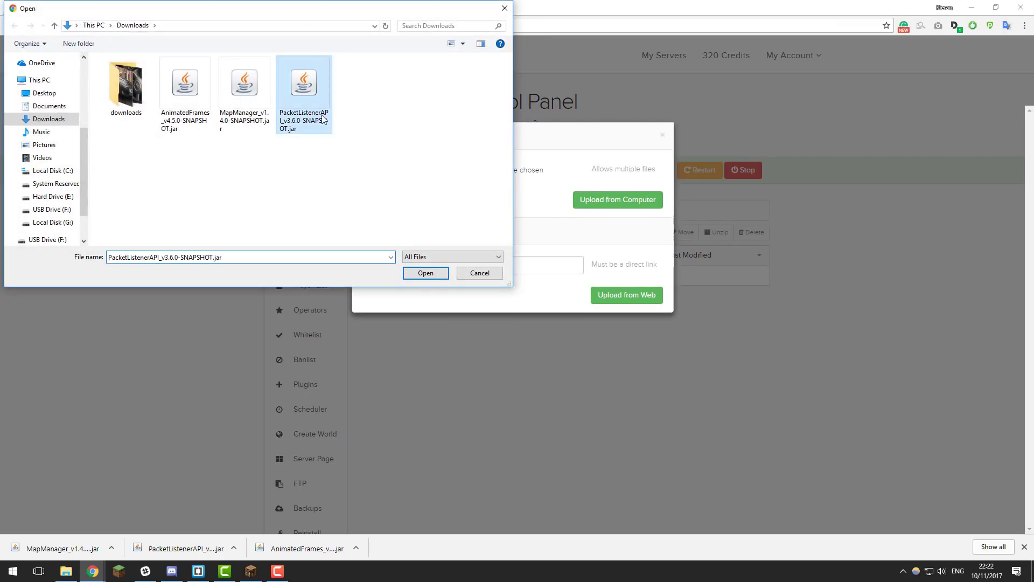
{"action": "left_click", "coordinate": [425, 273]}
{"action": "left_click", "coordinate": [618, 199]}
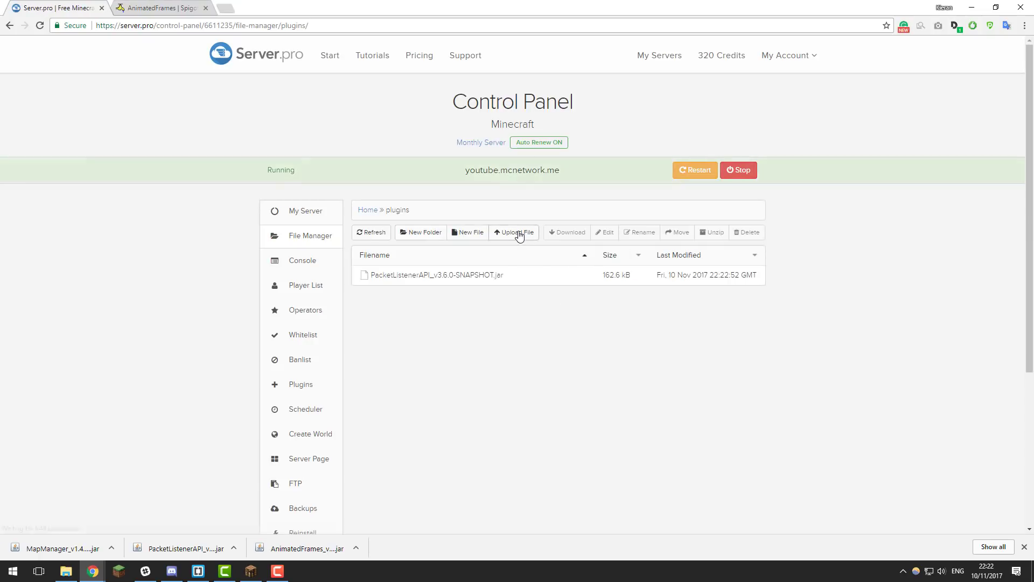
Step: Upload the MapManager and AnimatedFrames jars to plugins as well, then restart the server
{"action": "left_click", "coordinate": [518, 233]}
{"action": "left_click", "coordinate": [463, 169]}
{"action": "left_click", "coordinate": [423, 270]}
{"action": "left_click", "coordinate": [617, 199]}
{"action": "left_click", "coordinate": [518, 233]}
{"action": "left_click", "coordinate": [463, 169]}
{"action": "double_click", "coordinate": [191, 99]}
{"action": "left_click", "coordinate": [616, 199]}
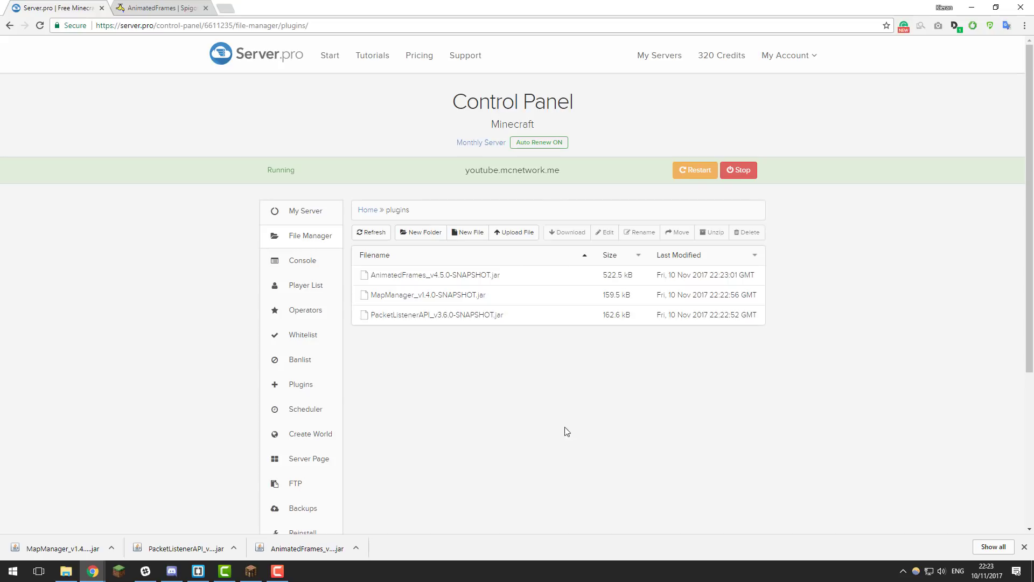
{"action": "left_click", "coordinate": [702, 171]}
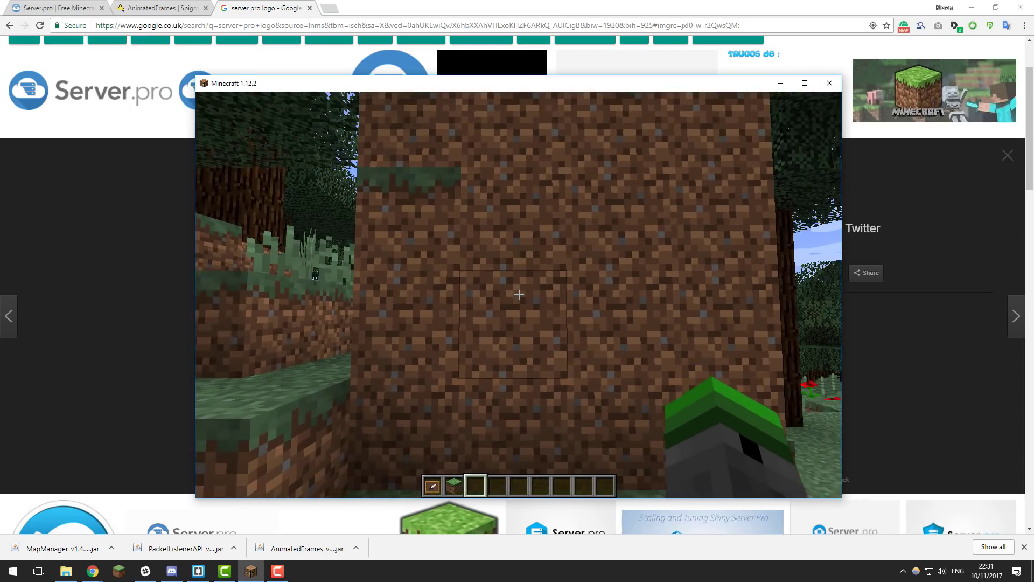
Step: Step back from the dirt wall and run the AnimatedFrames help command to confirm the plugin loaded
{"action": "key", "text": "s"}
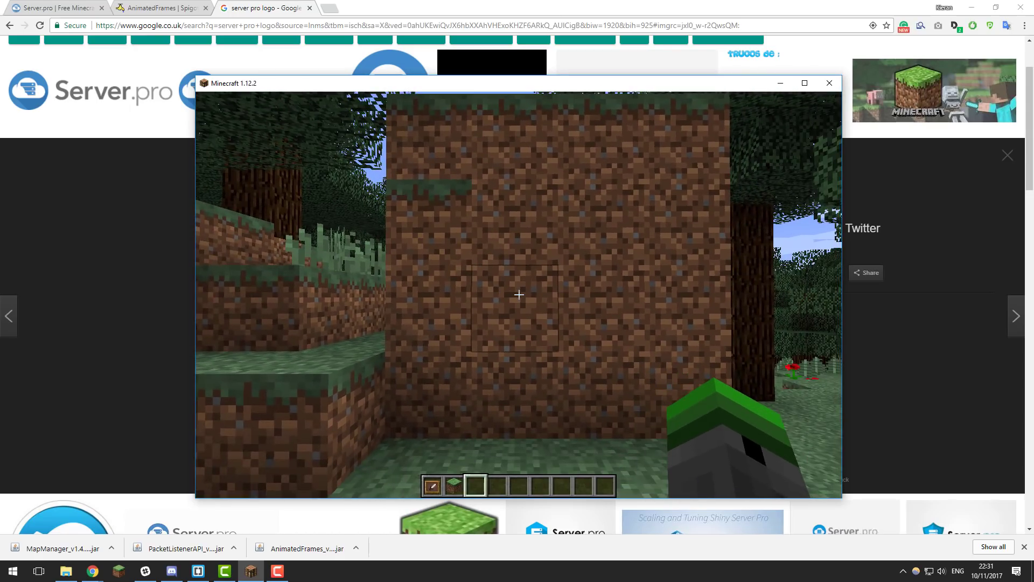
{"action": "type", "text": "t/afhelp"}
{"action": "key", "text": "Return"}
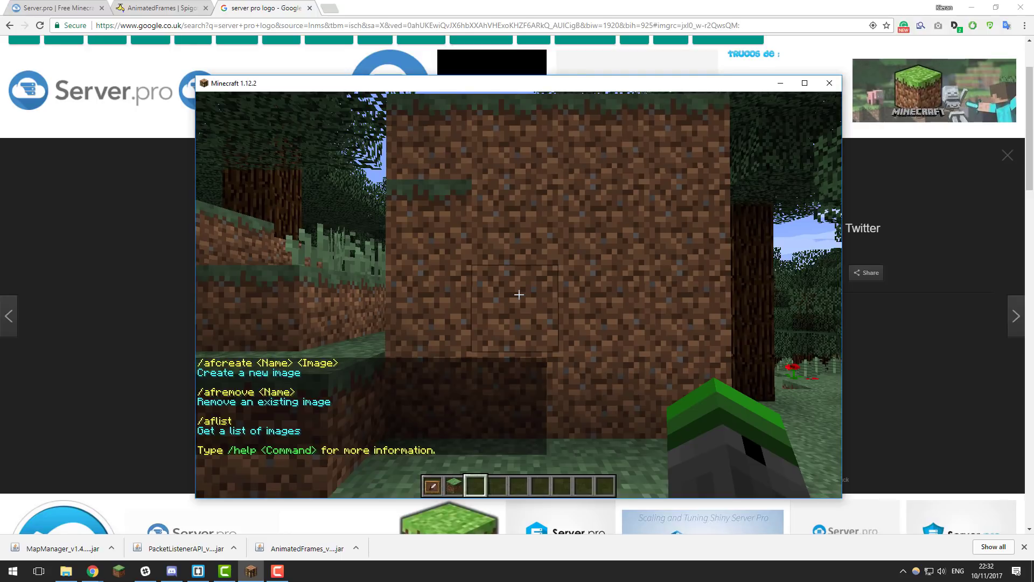
{"action": "key", "text": "t"}
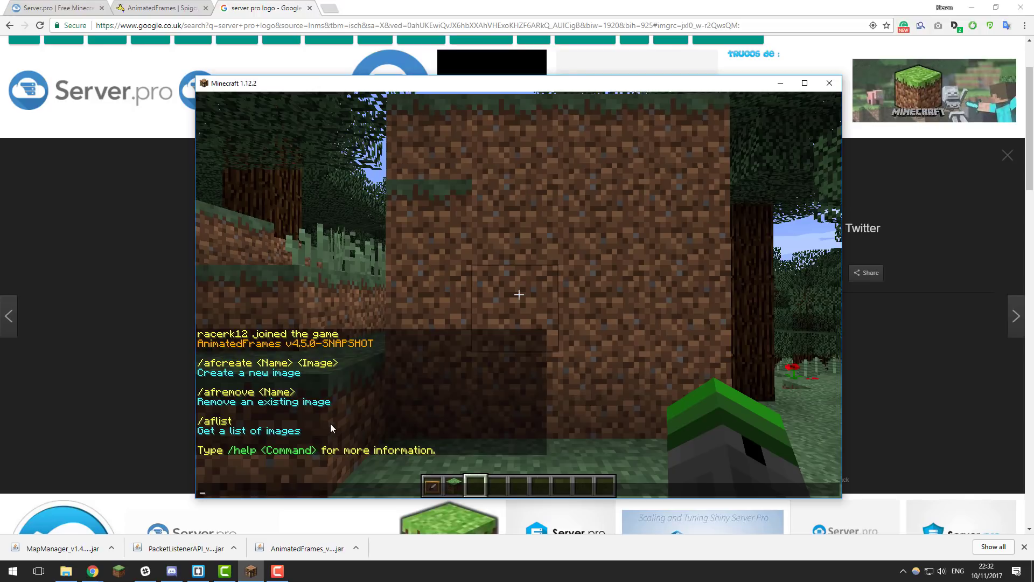
{"action": "key", "text": "Escape"}
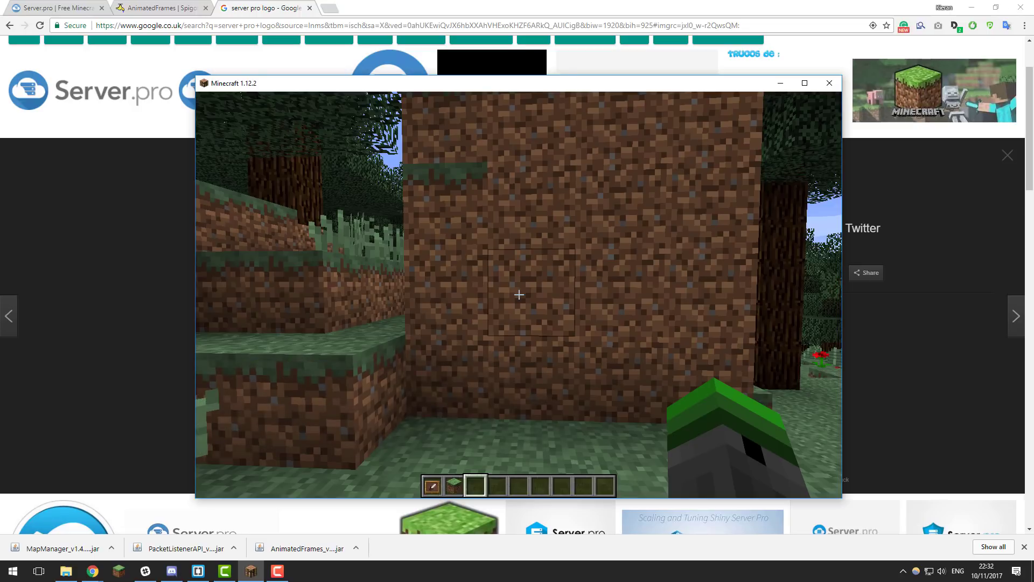
Step: Hang three item frames, then use the AnimatedFrames place command to fill the wall with frames
{"action": "scroll", "coordinate": [518, 295], "scroll_direction": "up", "scroll_amount": 2}
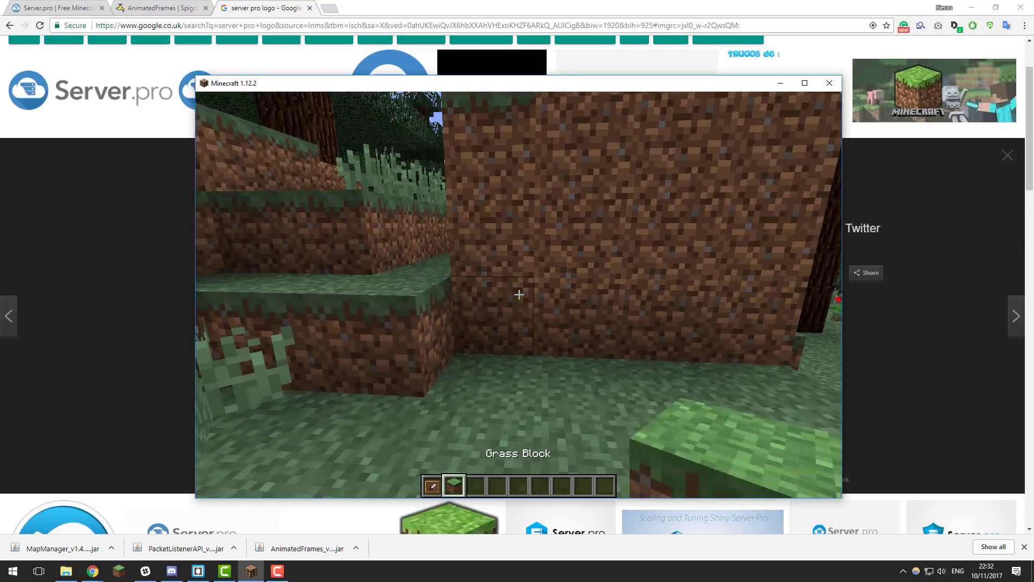
{"action": "right_click", "coordinate": [519, 295]}
{"action": "right_click", "coordinate": [519, 295]}
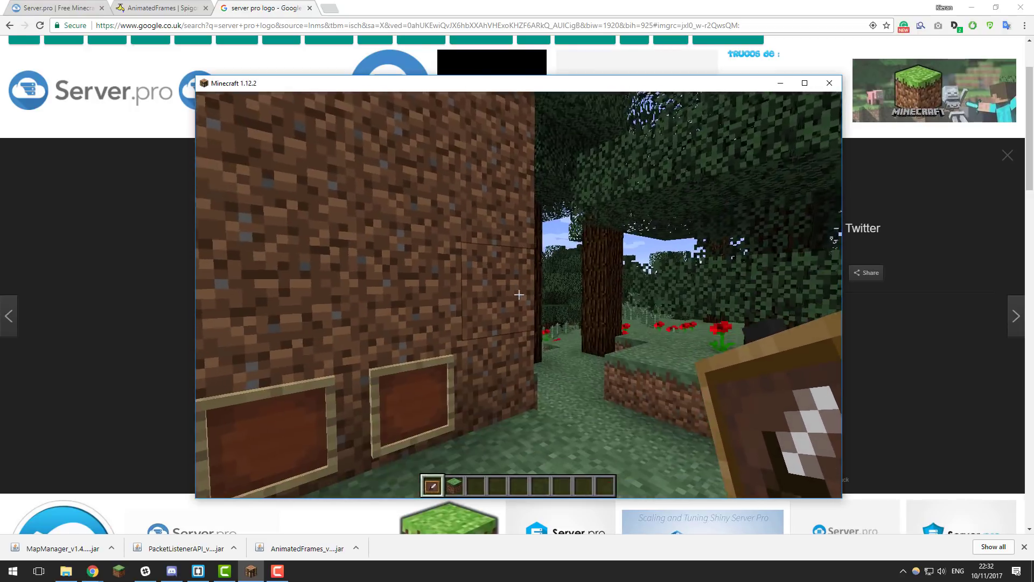
{"action": "right_click", "coordinate": [518, 294]}
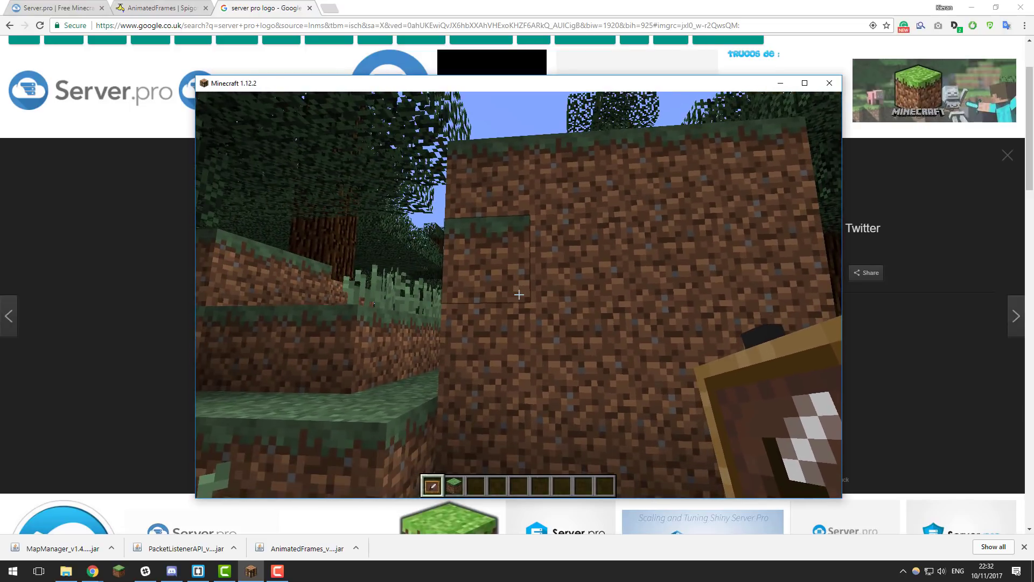
{"action": "key", "text": "t"}
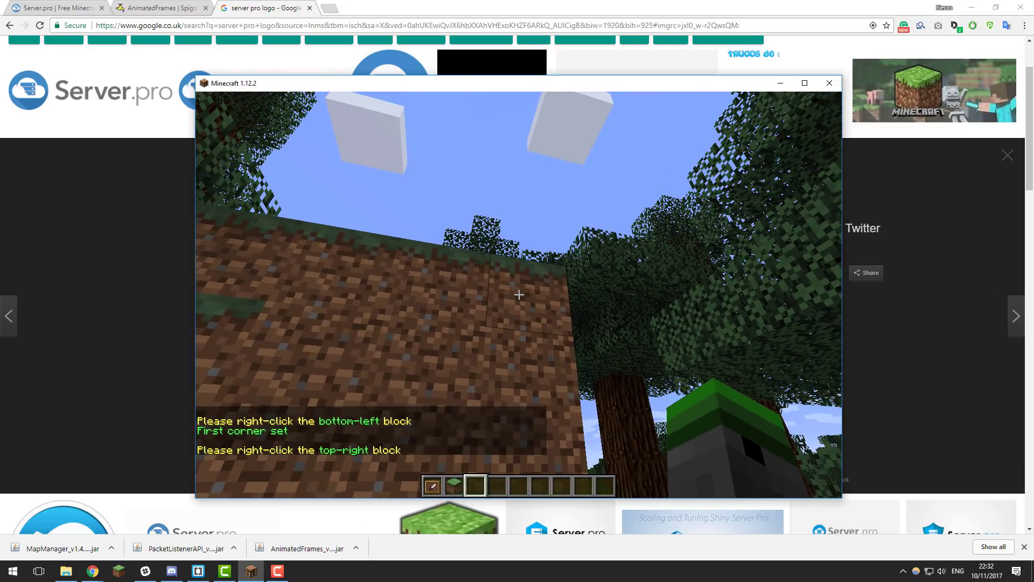
{"action": "right_click", "coordinate": [519, 294]}
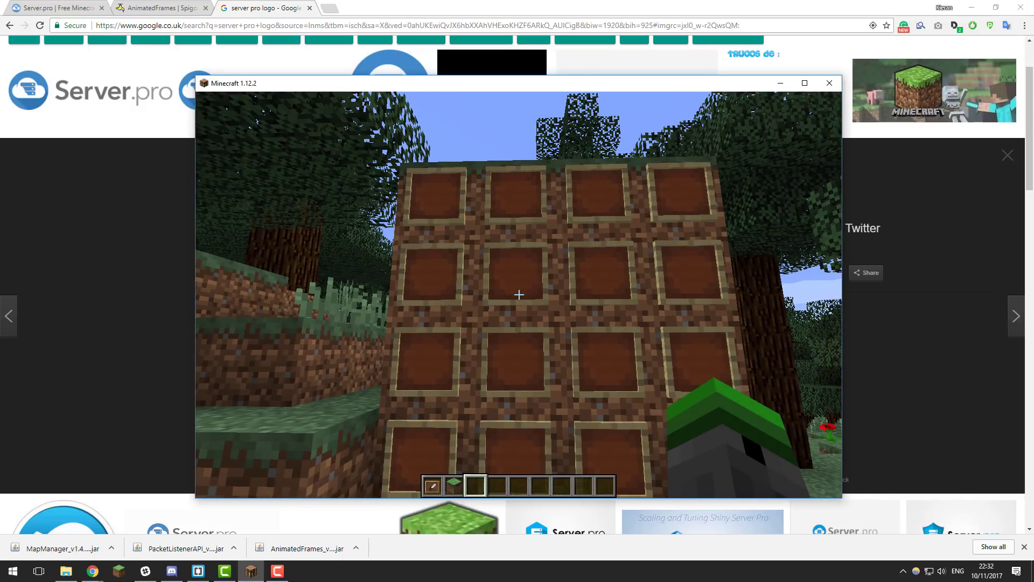
Step: Open the Server.pro cloud logo as a standalone image and copy its .png address
{"action": "key", "text": "t"}
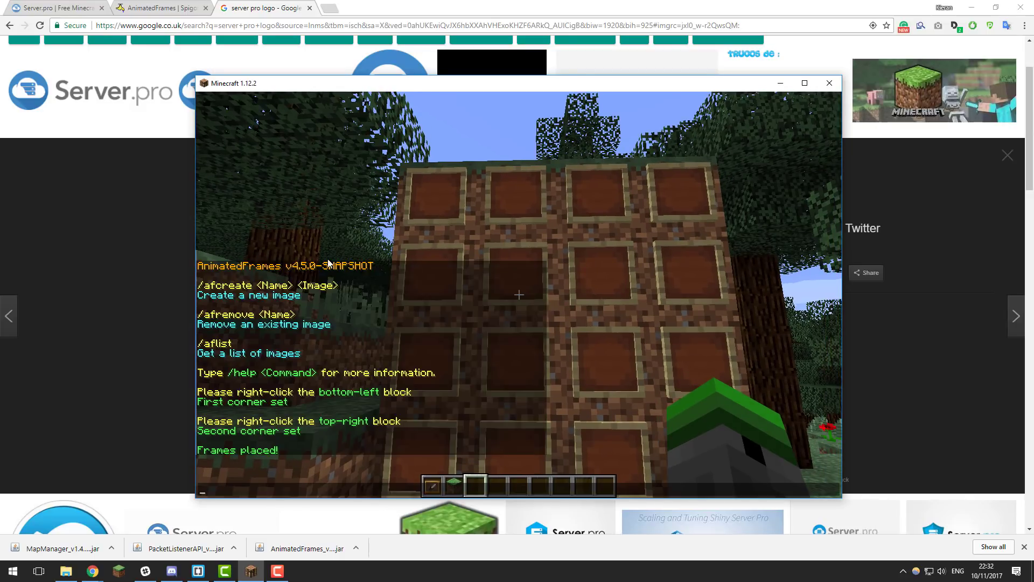
{"action": "left_click", "coordinate": [166, 229]}
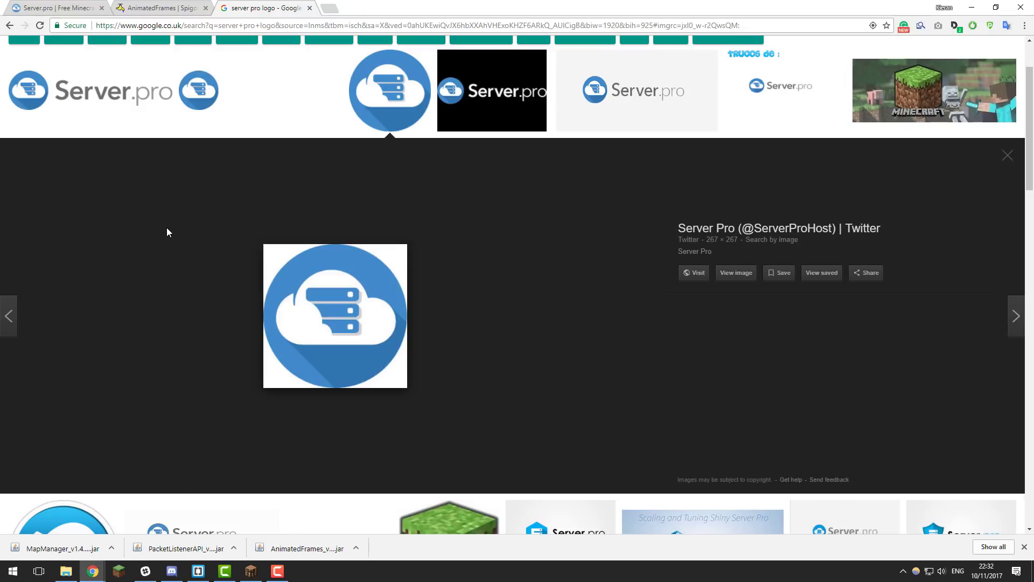
{"action": "scroll", "coordinate": [371, 296], "scroll_direction": "up", "scroll_amount": 2}
{"action": "scroll", "coordinate": [433, 303], "scroll_direction": "down", "scroll_amount": 2}
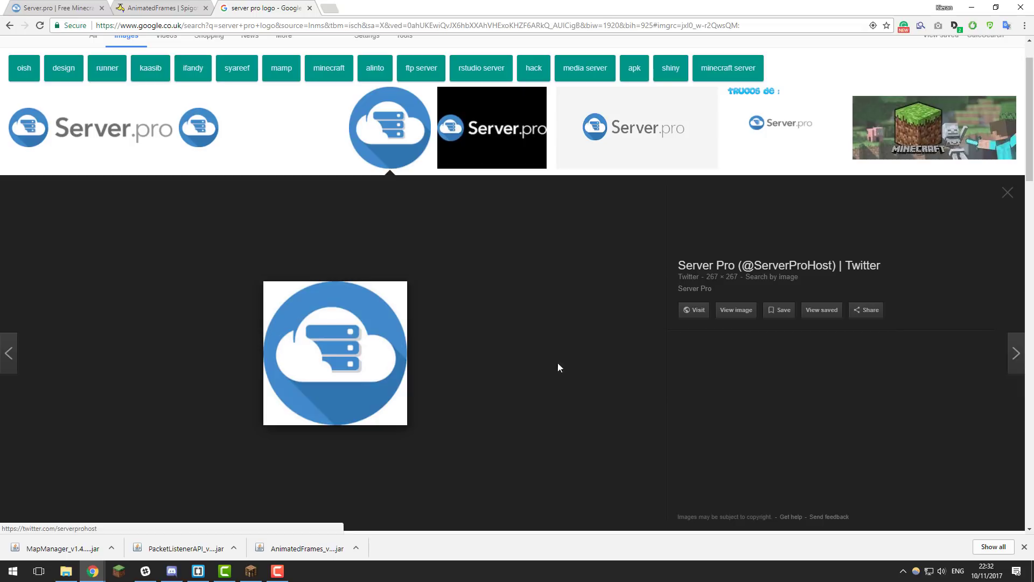
{"action": "left_click", "coordinate": [743, 315]}
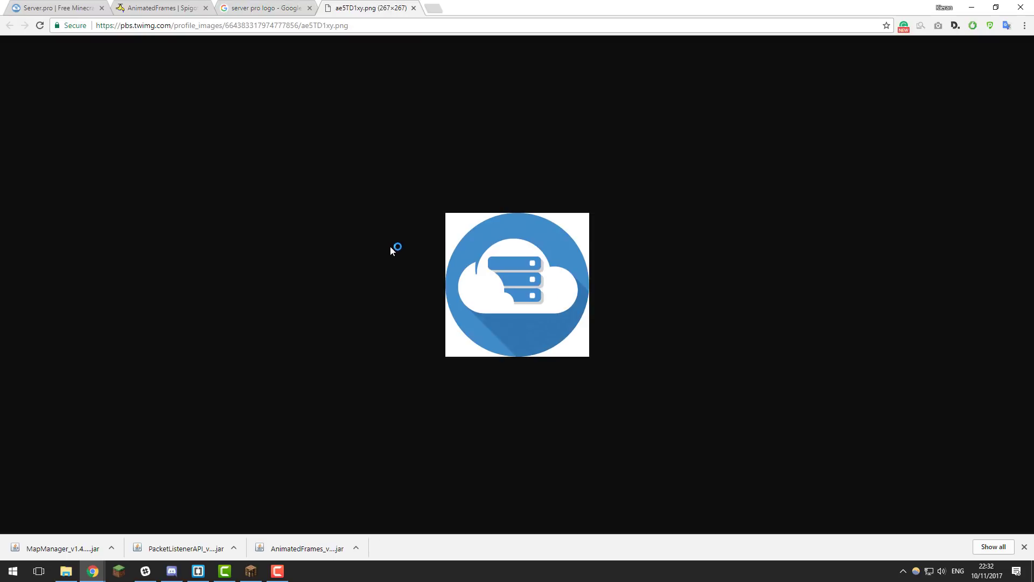
{"action": "left_click", "coordinate": [381, 30]}
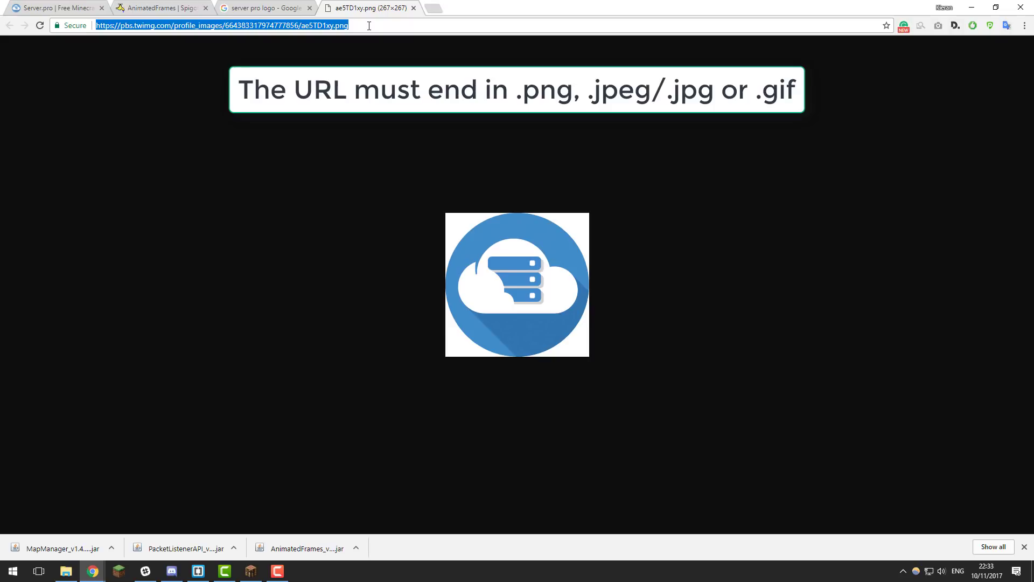
{"action": "right_click", "coordinate": [369, 26]}
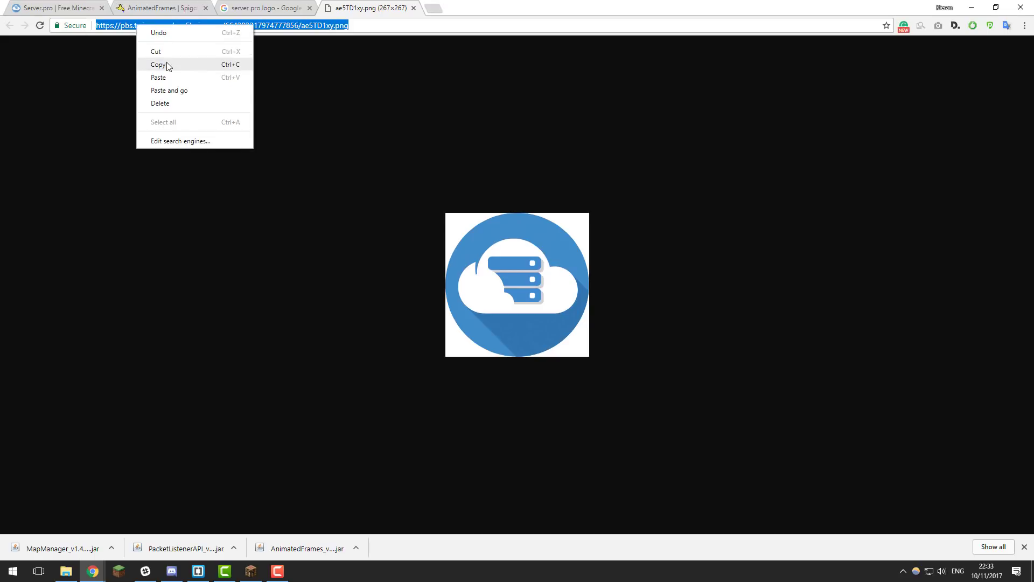
{"action": "left_click", "coordinate": [168, 66]}
{"action": "left_click", "coordinate": [251, 571]}
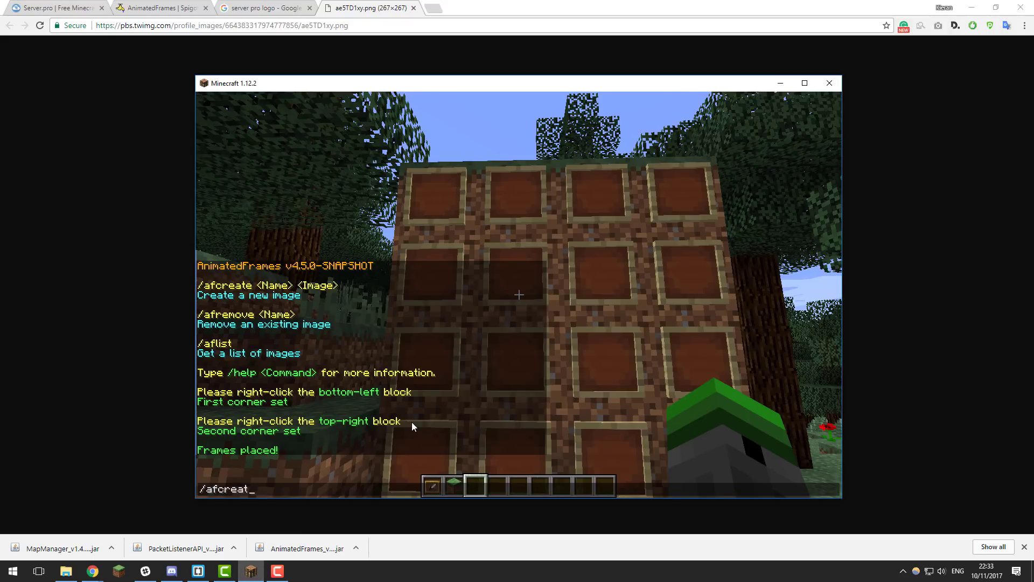
Step: Run /afcreate logo with the pasted URL and mark the wall's bottom-left and top-right corners
{"action": "type", "text": "/afcreate logo"}
{"action": "key", "text": "ctrl+v"}
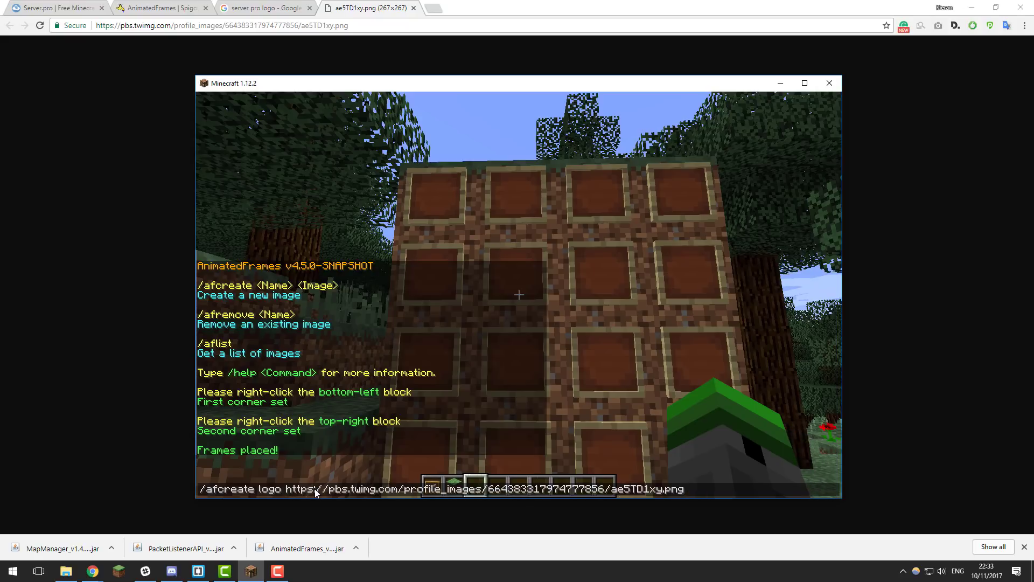
{"action": "key", "text": "Return"}
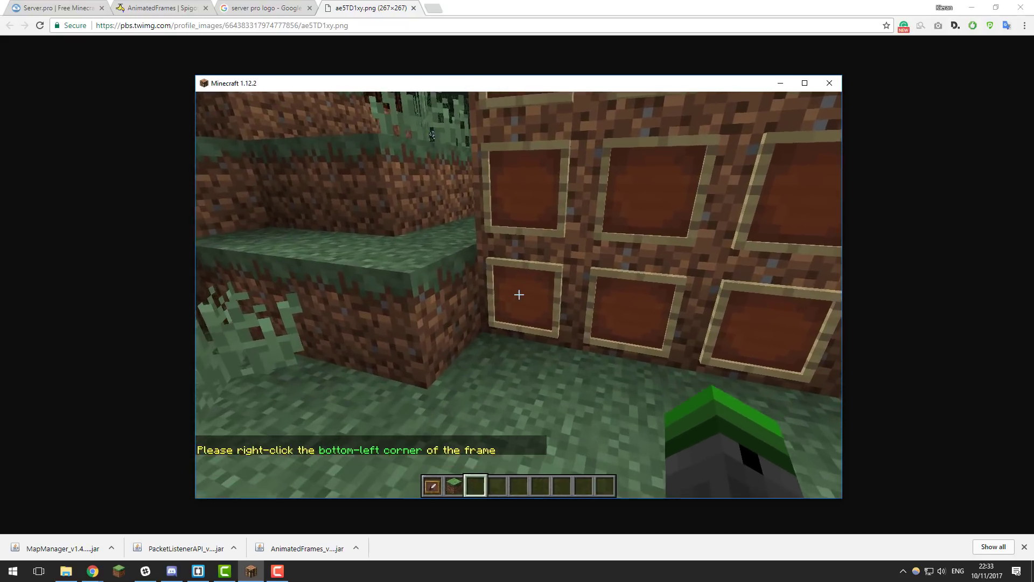
{"action": "right_click", "coordinate": [519, 295]}
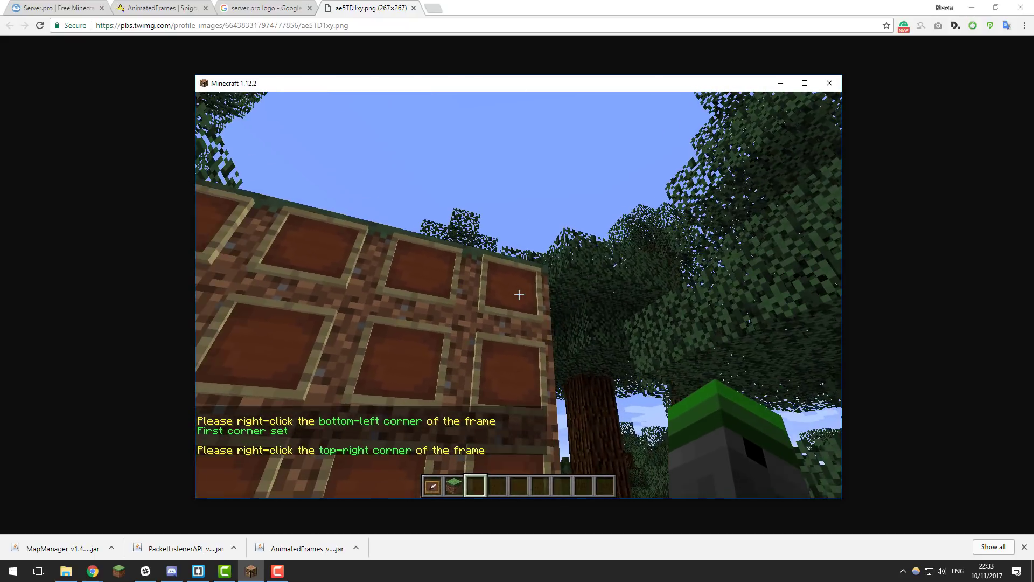
{"action": "right_click", "coordinate": [519, 295]}
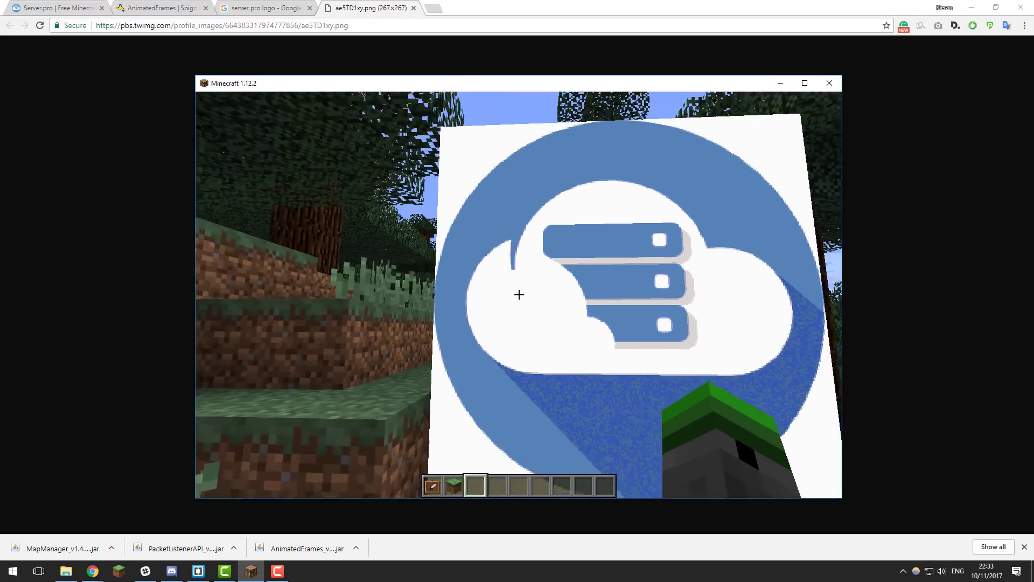
{"action": "key", "text": "w"}
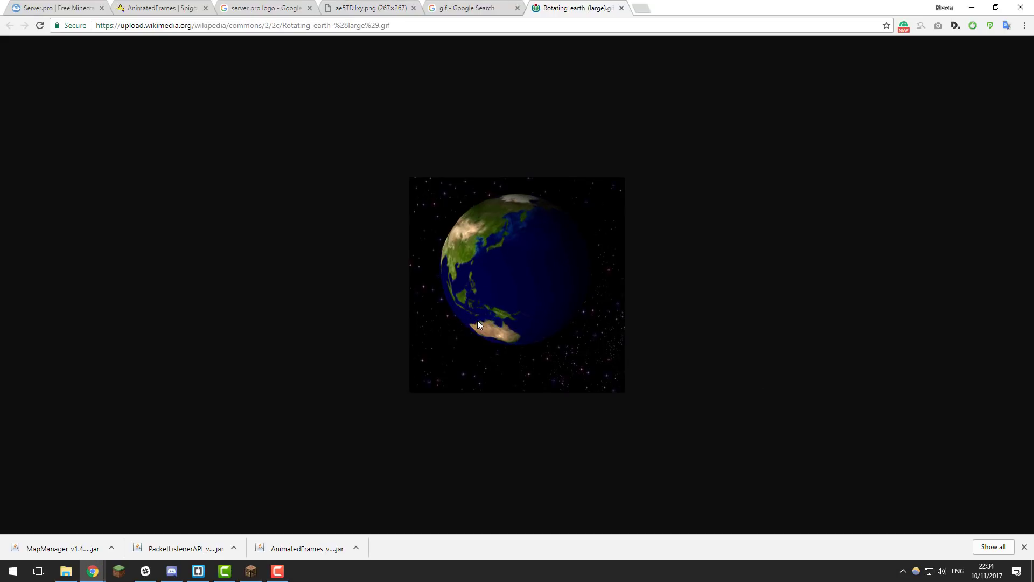
Step: Copy the upload.wikimedia.org address of Rotating_earth_(large).gif
{"action": "left_click", "coordinate": [426, 26]}
{"action": "right_click", "coordinate": [425, 26]}
{"action": "left_click", "coordinate": [438, 67]}
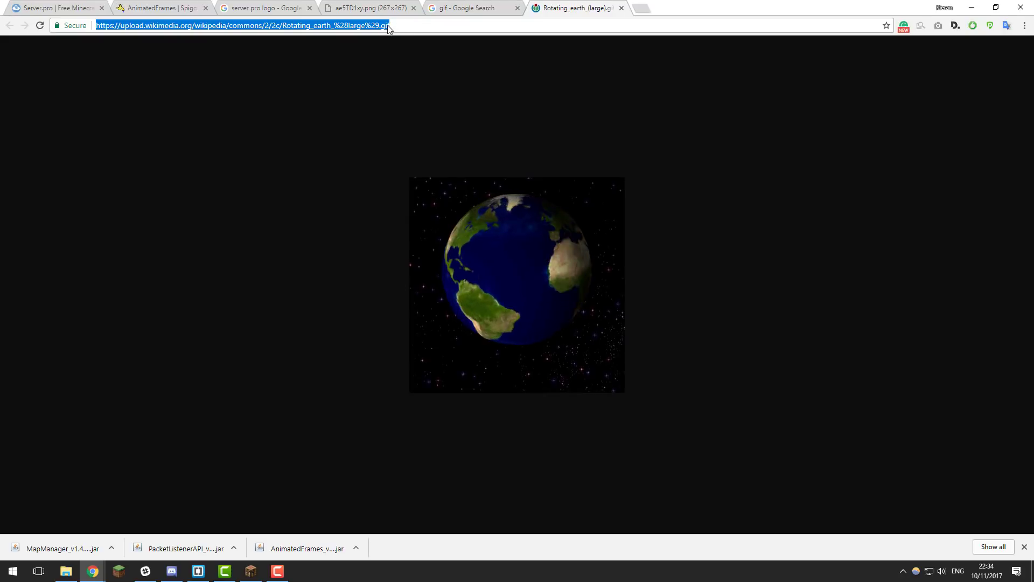
Step: Run /afcreate world with the pasted GIF URL and mark the second wall's corners
{"action": "left_click", "coordinate": [251, 571]}
{"action": "key", "text": "Escape"}
{"action": "scroll", "coordinate": [494, 329], "scroll_direction": "down", "scroll_amount": 2}
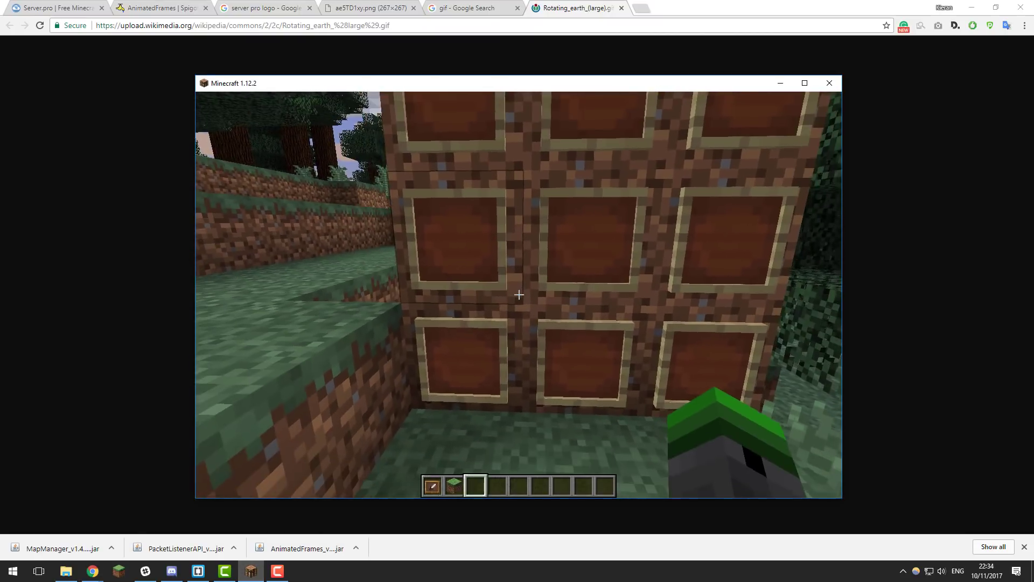
{"action": "type", "text": "/afcreate"}
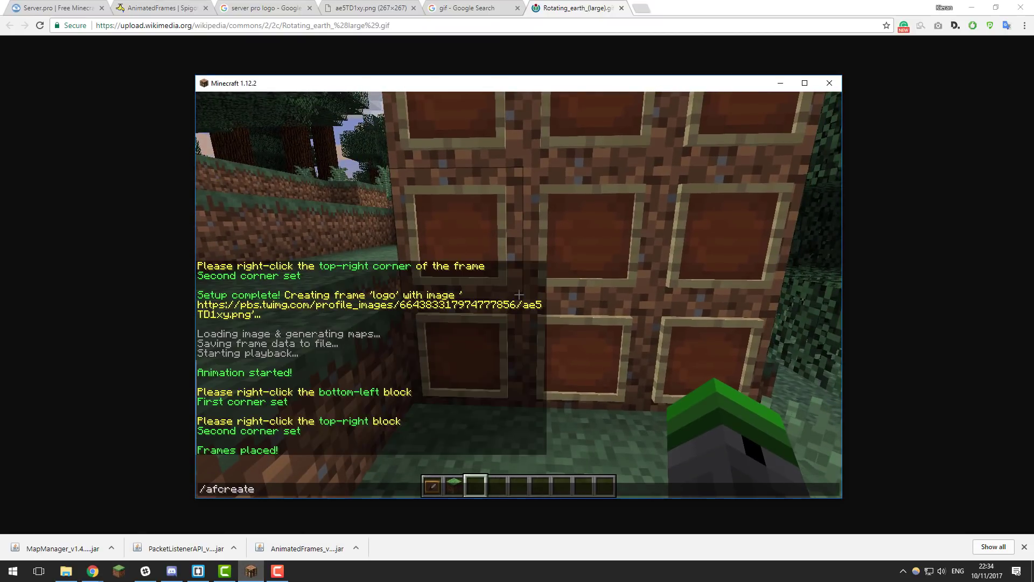
{"action": "type", "text": " world"}
{"action": "key", "text": "ctrl+v"}
{"action": "key", "text": "Return"}
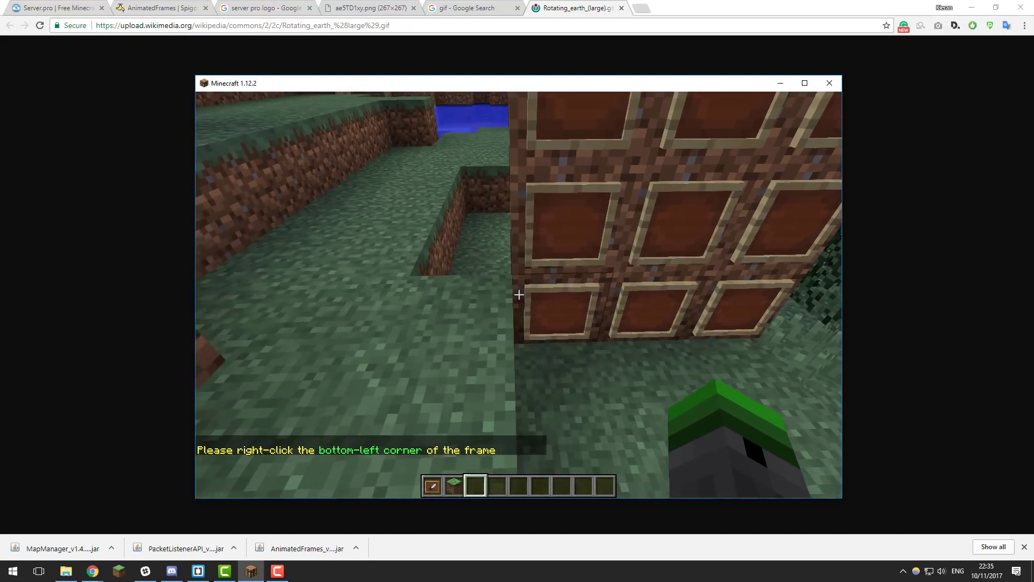
{"action": "right_click", "coordinate": [519, 295]}
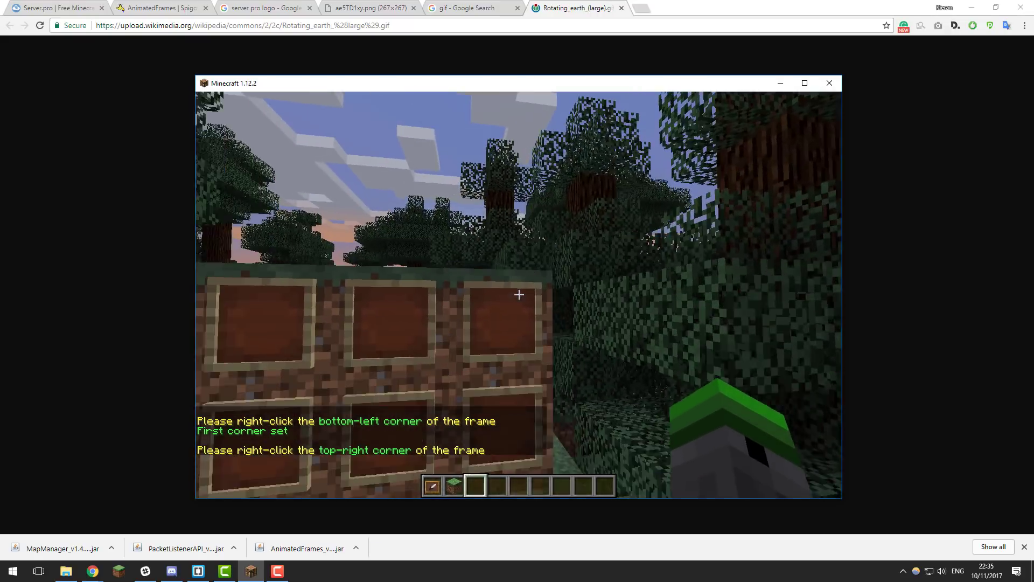
{"action": "right_click", "coordinate": [519, 295]}
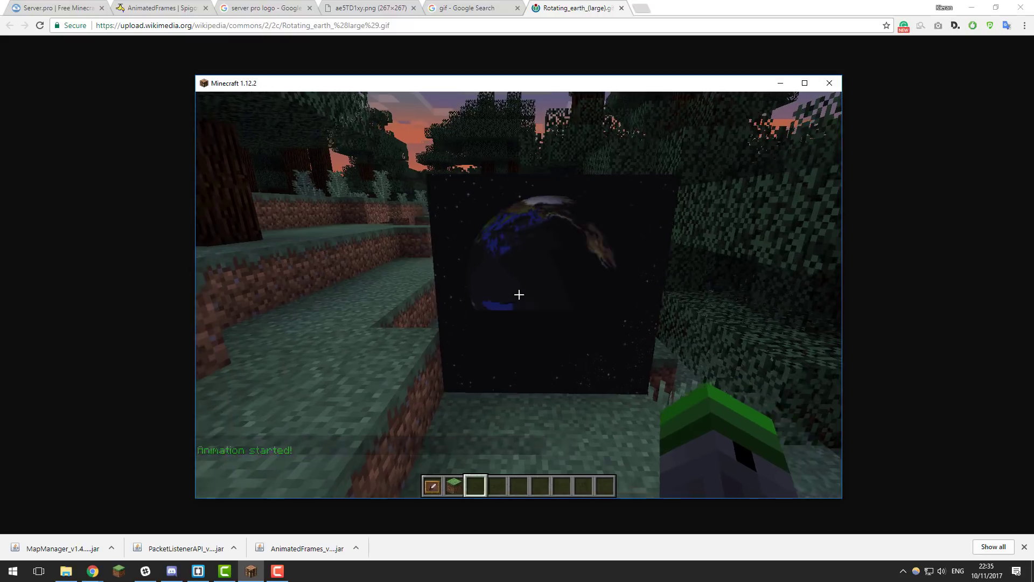
{"action": "key", "text": "w"}
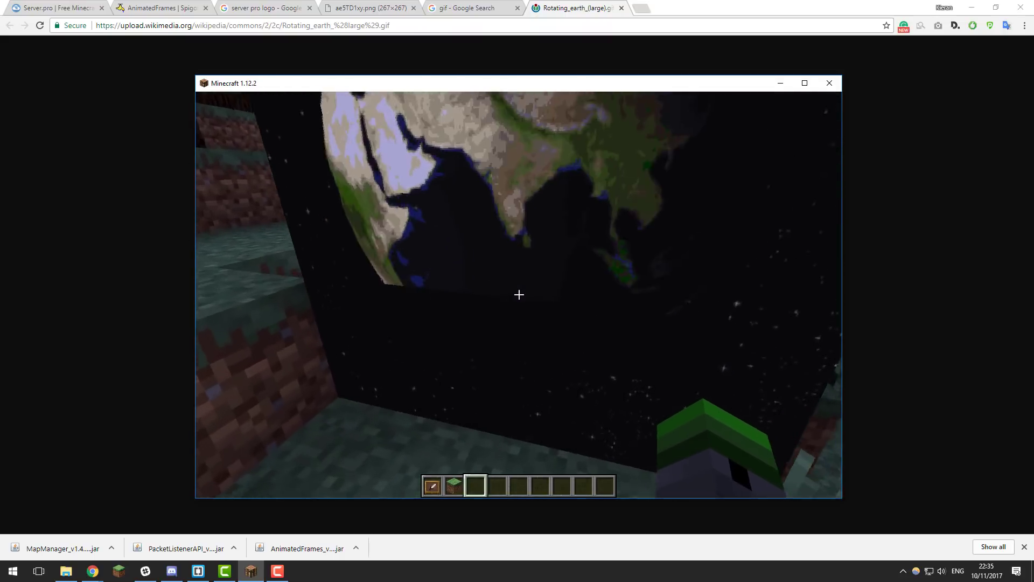
{"action": "key", "text": "s"}
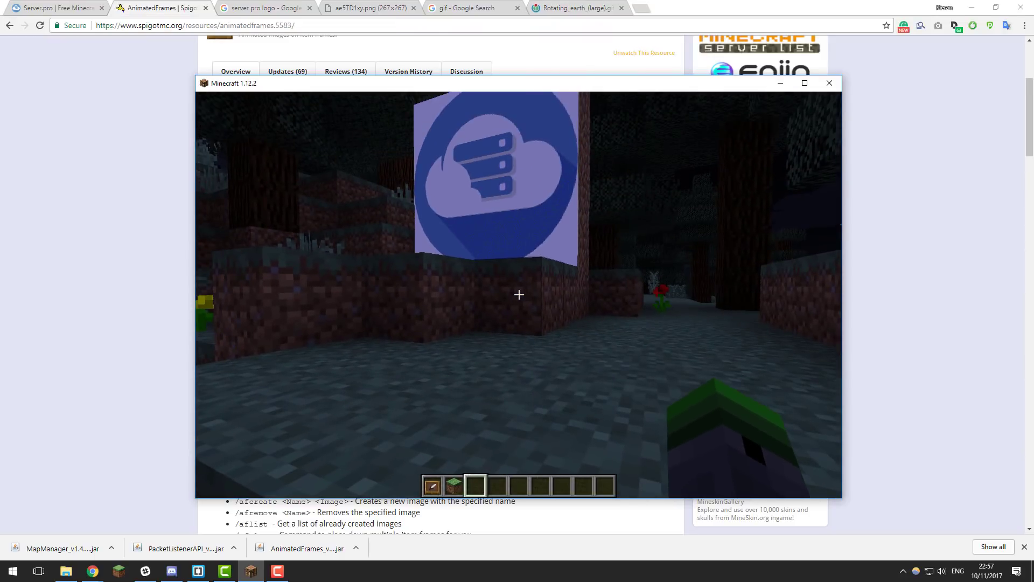
Step: Remove the rotating-earth frame with /afremove world
{"action": "mouse_move", "coordinate": [518, 295]}
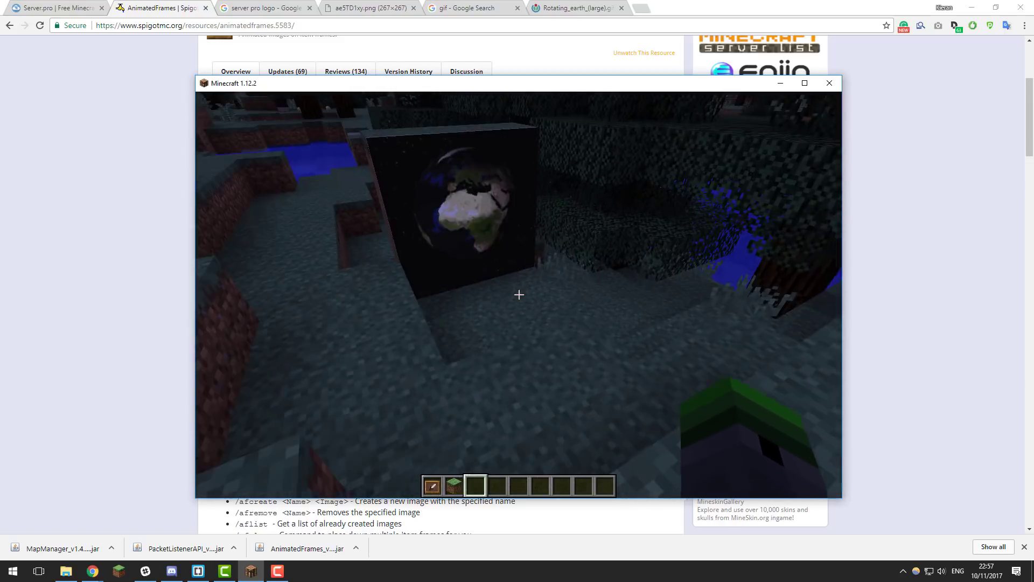
{"action": "key", "text": "t"}
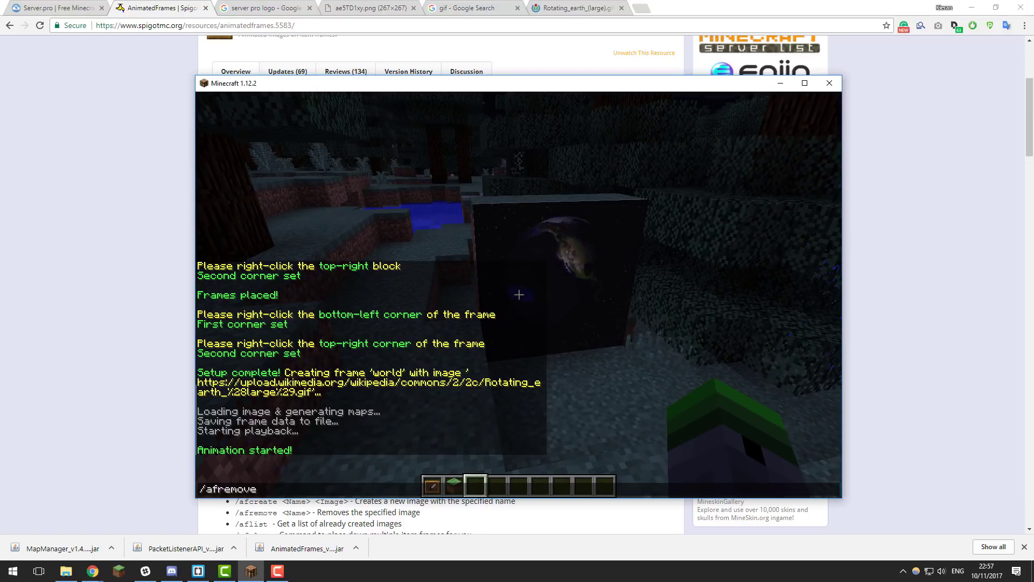
{"action": "type", "text": "/afremove world"}
{"action": "key", "text": "Return"}
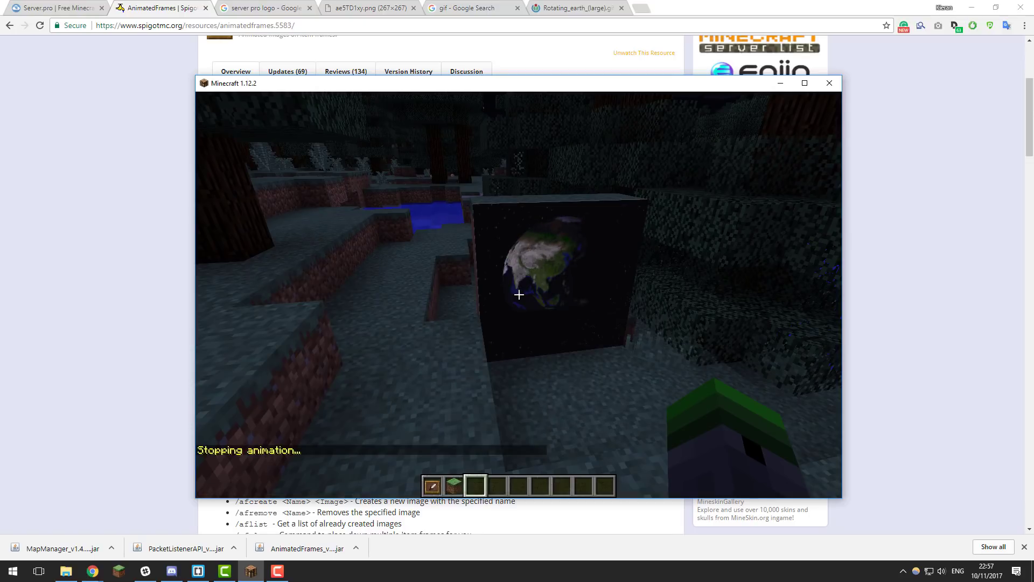
Step: Walk toward the logo wall, list frames with /aflist, and teleport to the logo frame
{"action": "key", "text": "w"}
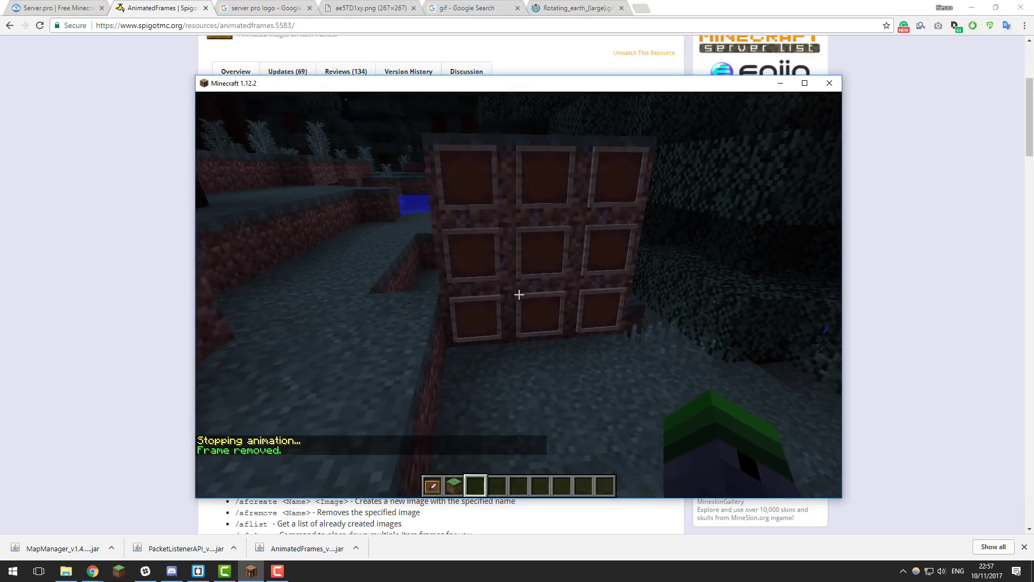
{"action": "key", "text": "w"}
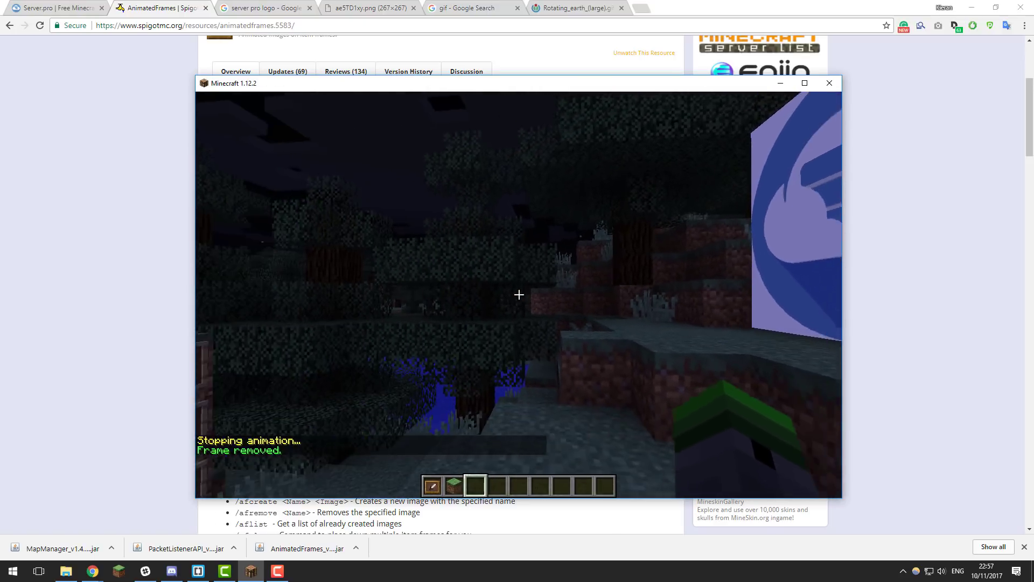
{"action": "type", "text": "t/aflist"}
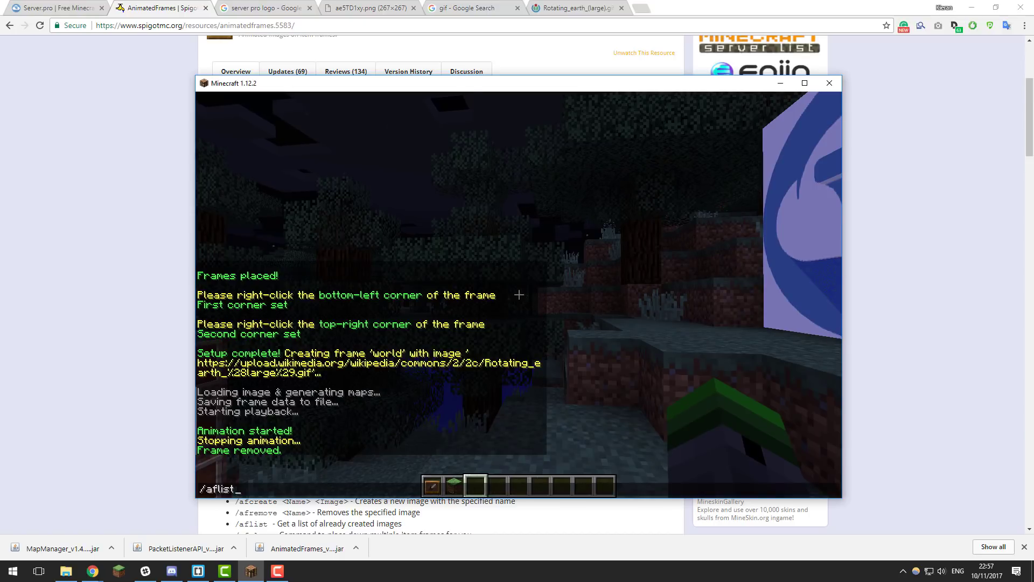
{"action": "key", "text": "Return"}
{"action": "key", "text": "t"}
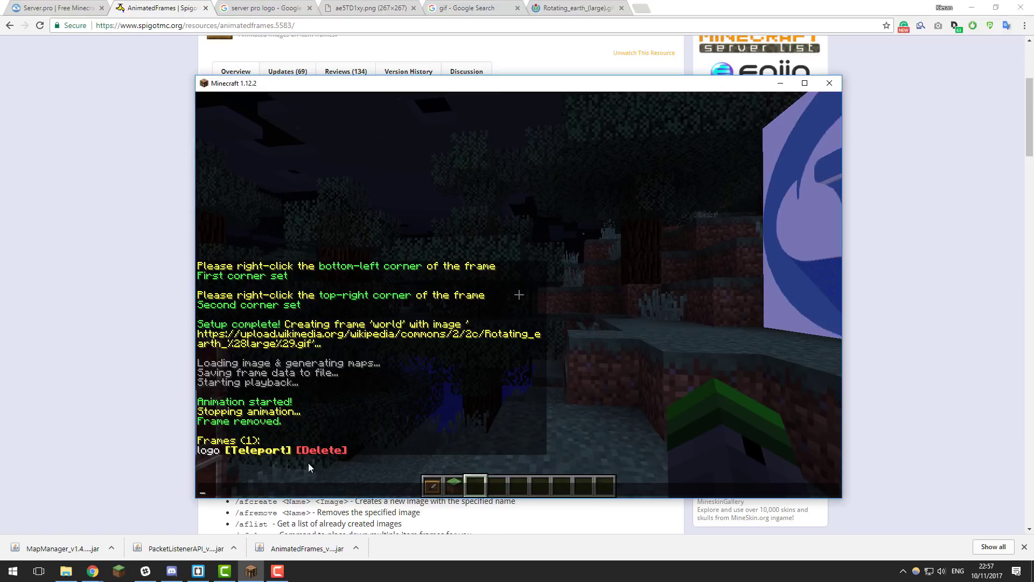
{"action": "left_click", "coordinate": [261, 450]}
{"action": "key", "text": "Escape"}
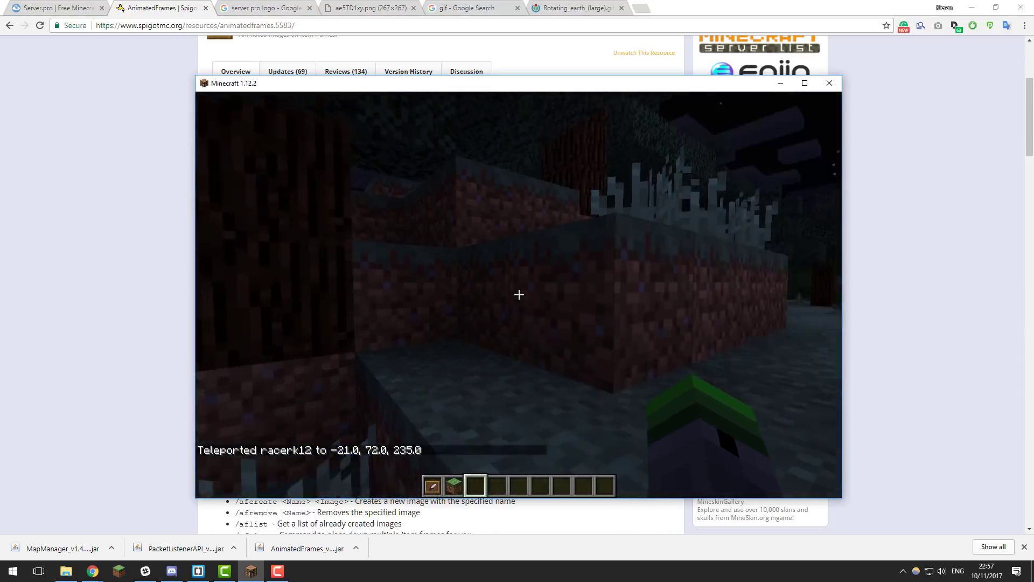
Step: Delete the logo frame from the chat frame list, then pause the game at its menu
{"action": "key", "text": "t"}
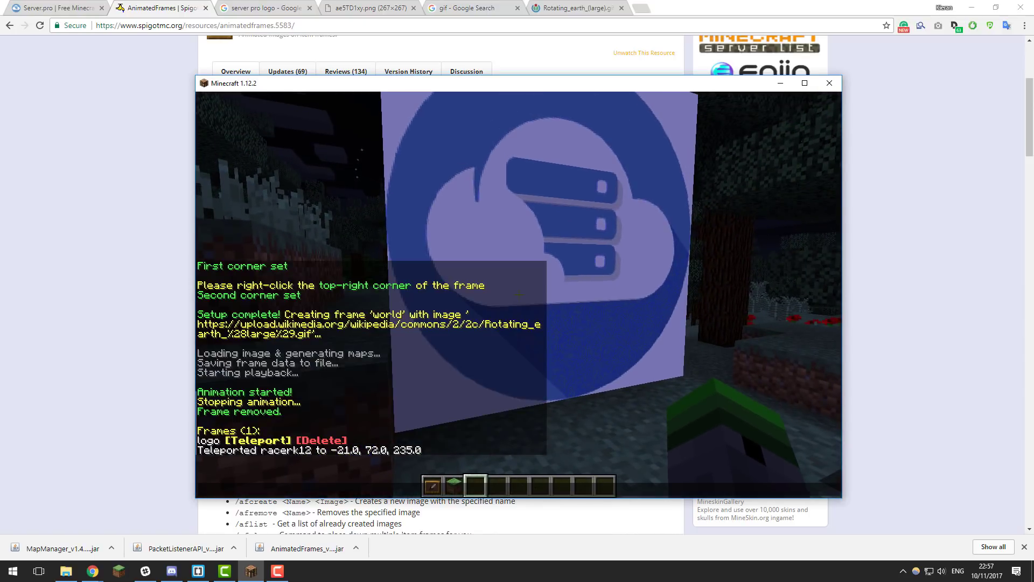
{"action": "left_click", "coordinate": [344, 440]}
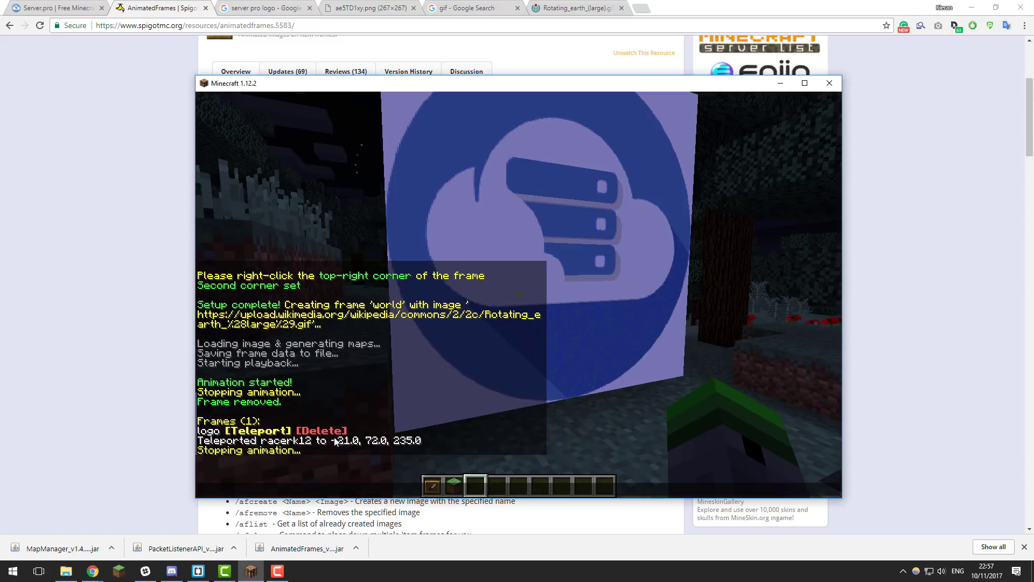
{"action": "key", "text": "Escape"}
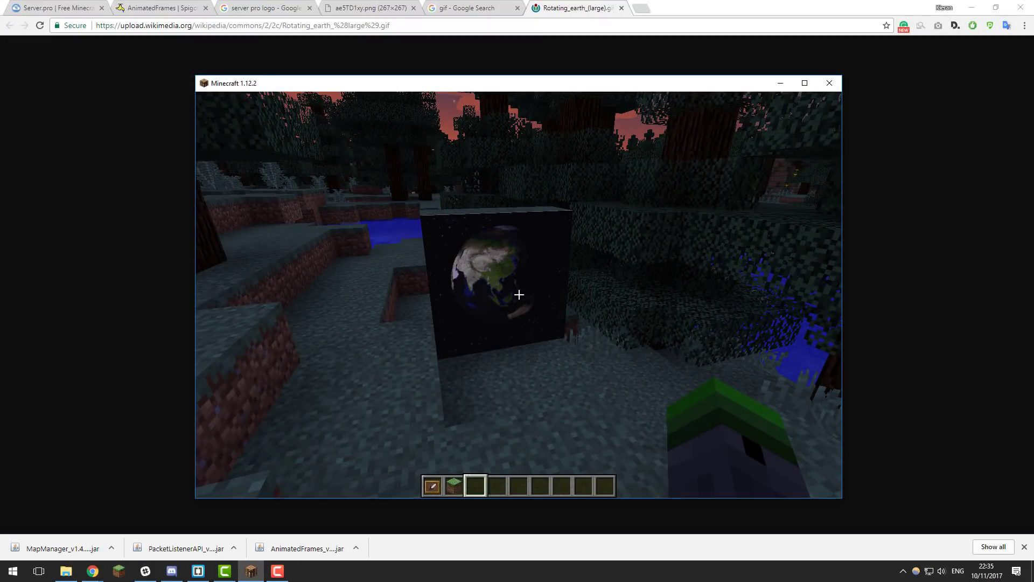
{"action": "key", "text": "Escape"}
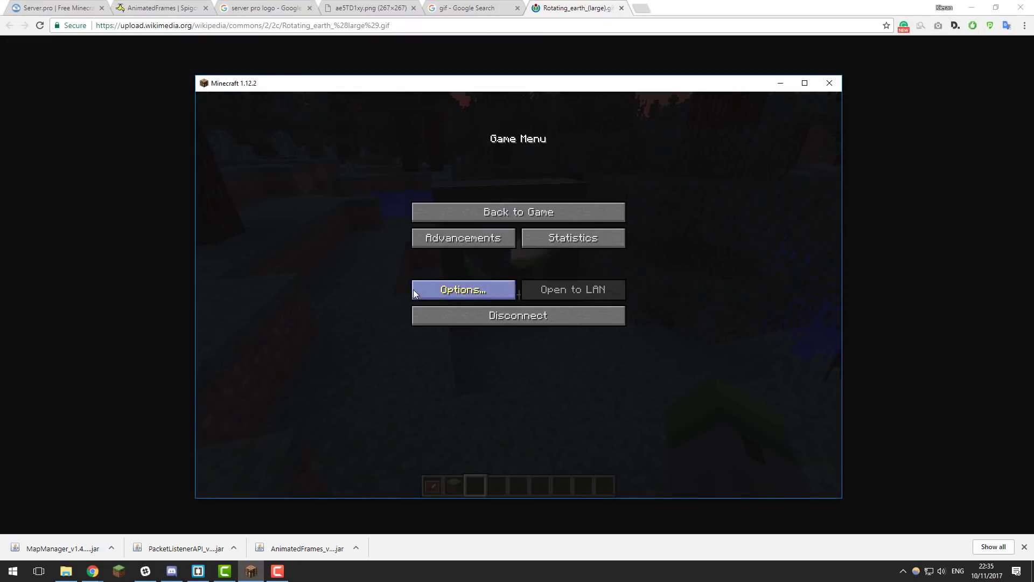
Step: Refresh the plugins list in Server.pro and open AnimatedFrames' config.yml in the editor
{"action": "left_click", "coordinate": [76, 8]}
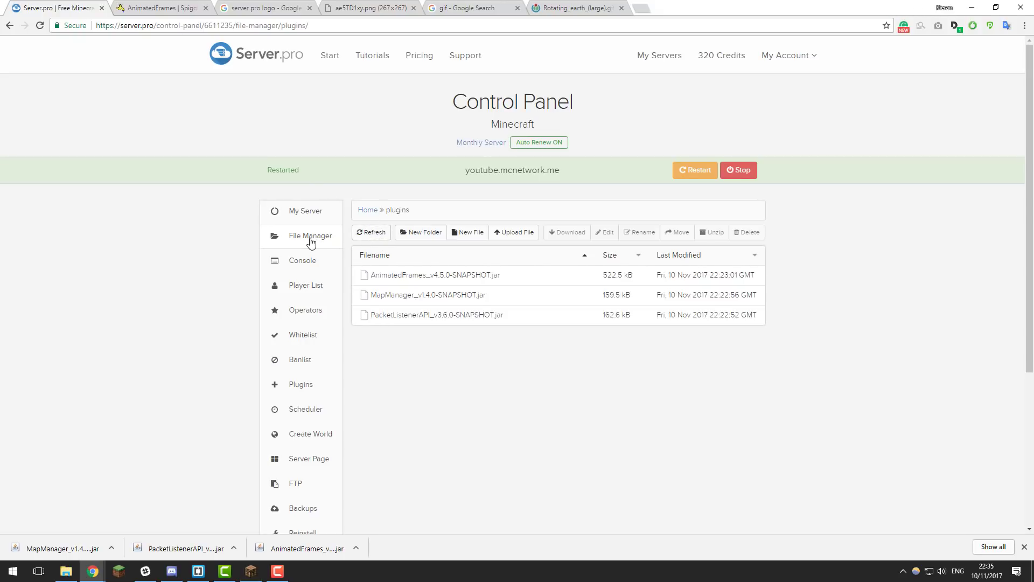
{"action": "left_click", "coordinate": [364, 233]}
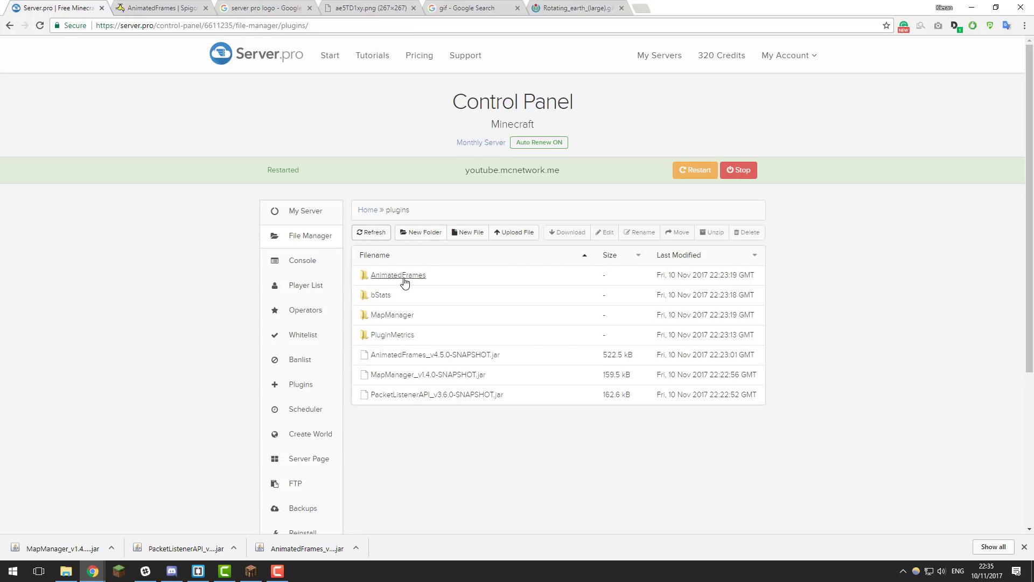
{"action": "left_click", "coordinate": [405, 282]}
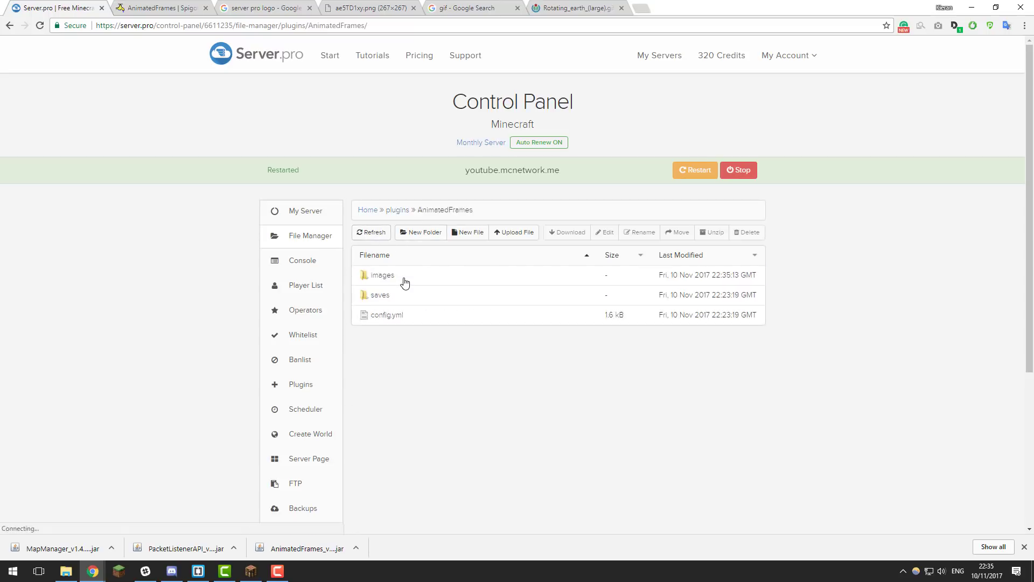
{"action": "left_click", "coordinate": [392, 320]}
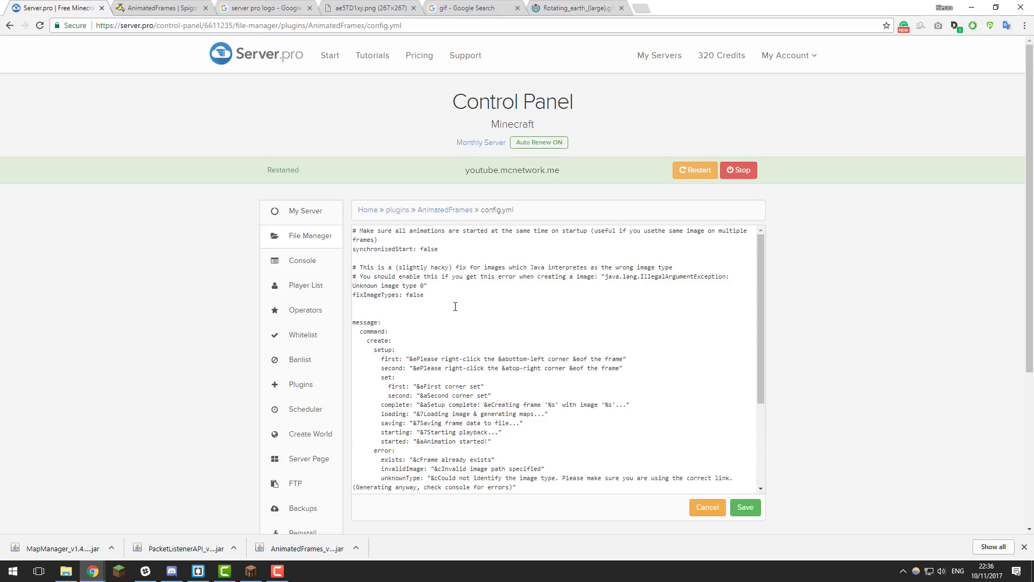
{"action": "scroll", "coordinate": [472, 306], "scroll_direction": "down", "scroll_amount": 2}
{"action": "scroll", "coordinate": [472, 306], "scroll_direction": "down", "scroll_amount": 1}
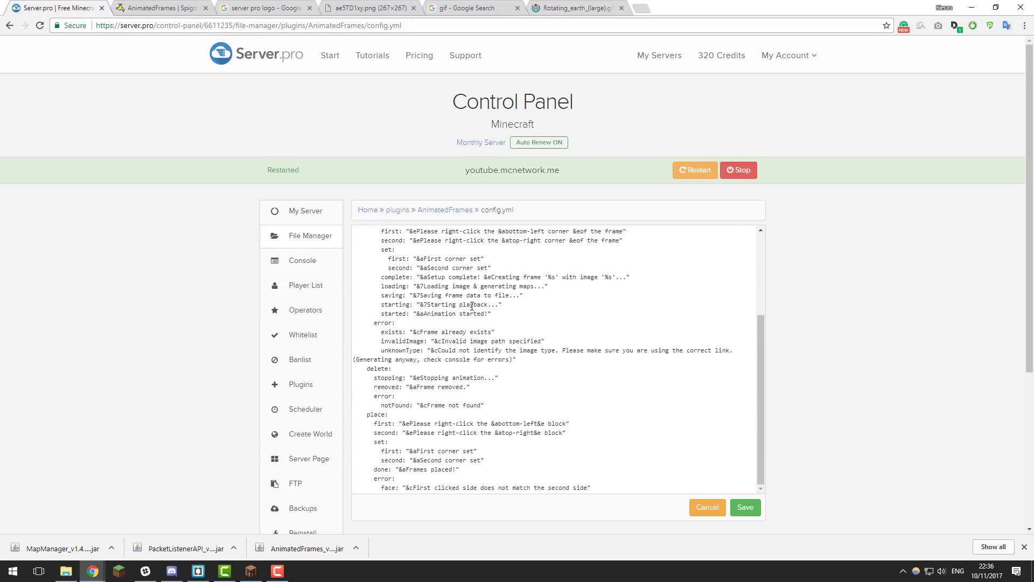
Step: Resume Minecraft to read the plugin's chat messages, then return to the config.yml editor
{"action": "left_click", "coordinate": [251, 571]}
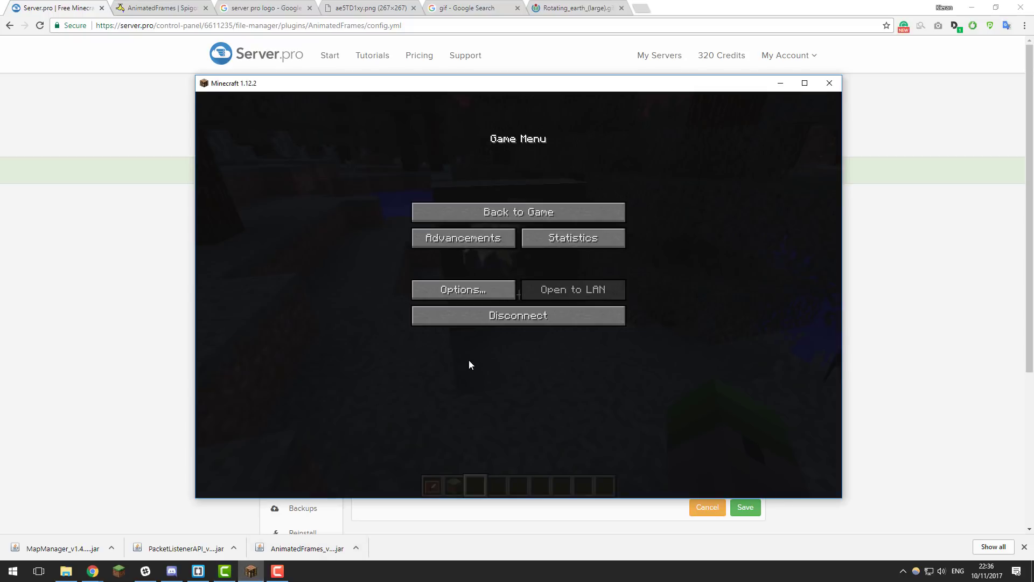
{"action": "key", "text": "Escape"}
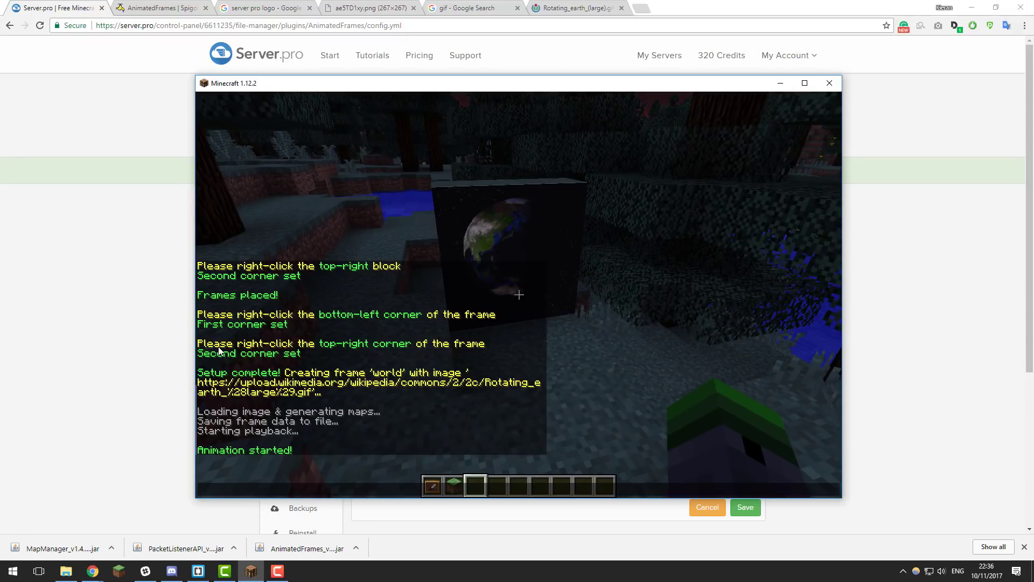
{"action": "left_click", "coordinate": [95, 383]}
{"action": "scroll", "coordinate": [462, 381], "scroll_direction": "up", "scroll_amount": 3}
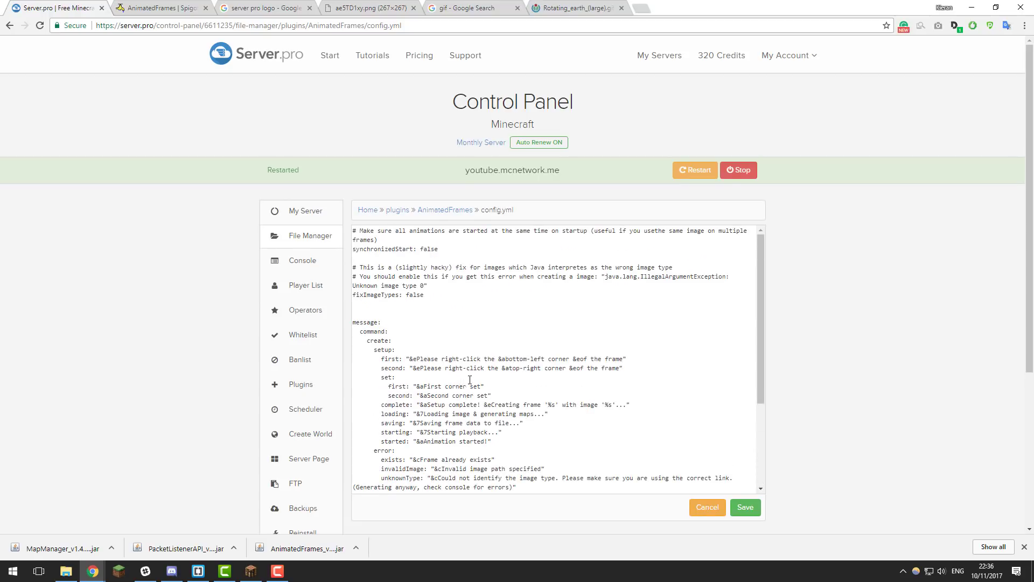
Step: Review the AnimatedFrames config.yml and save it
{"action": "scroll", "coordinate": [418, 356], "scroll_direction": "down", "scroll_amount": 3}
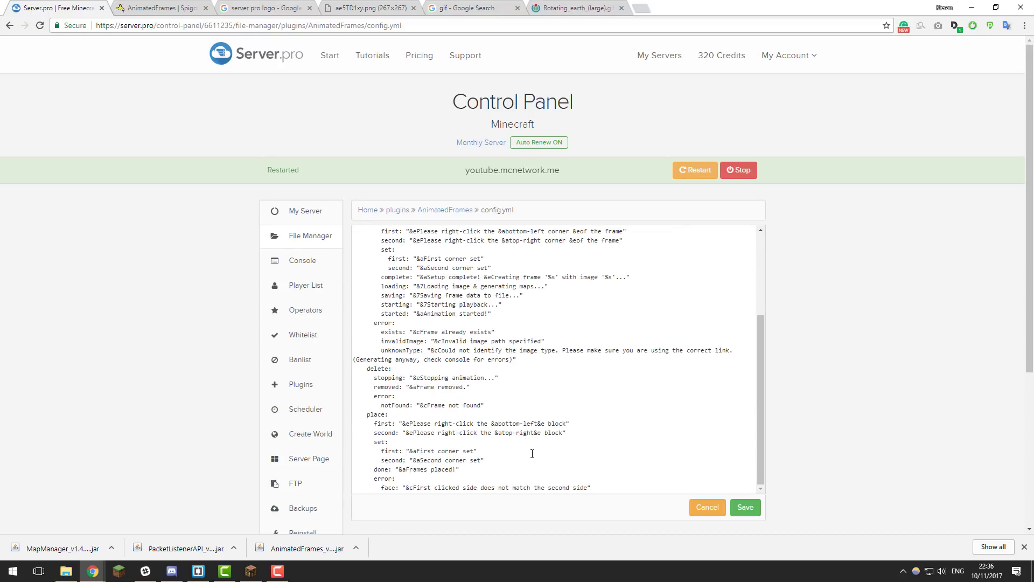
{"action": "scroll", "coordinate": [532, 454], "scroll_direction": "up", "scroll_amount": 2}
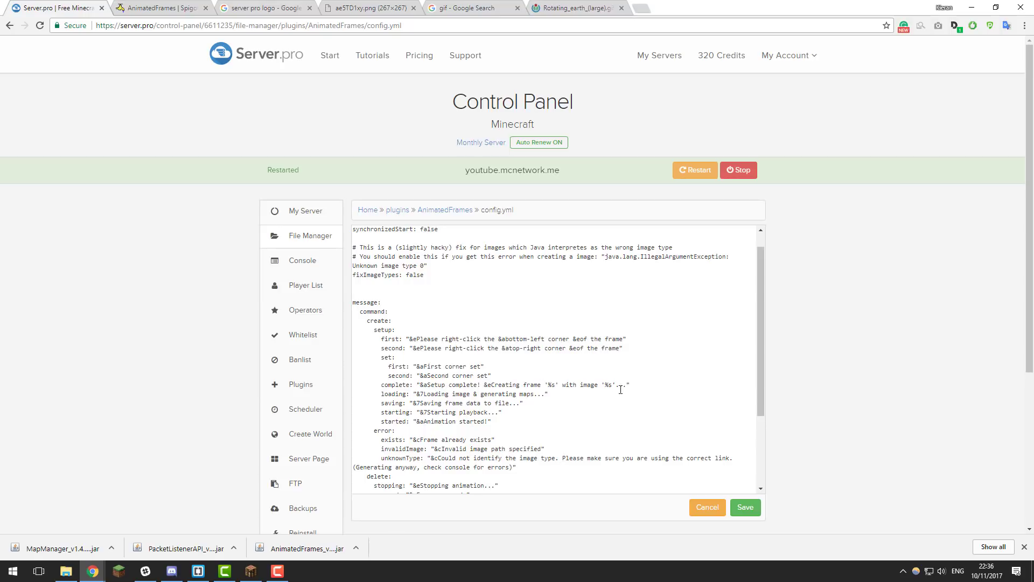
{"action": "left_click", "coordinate": [746, 508]}
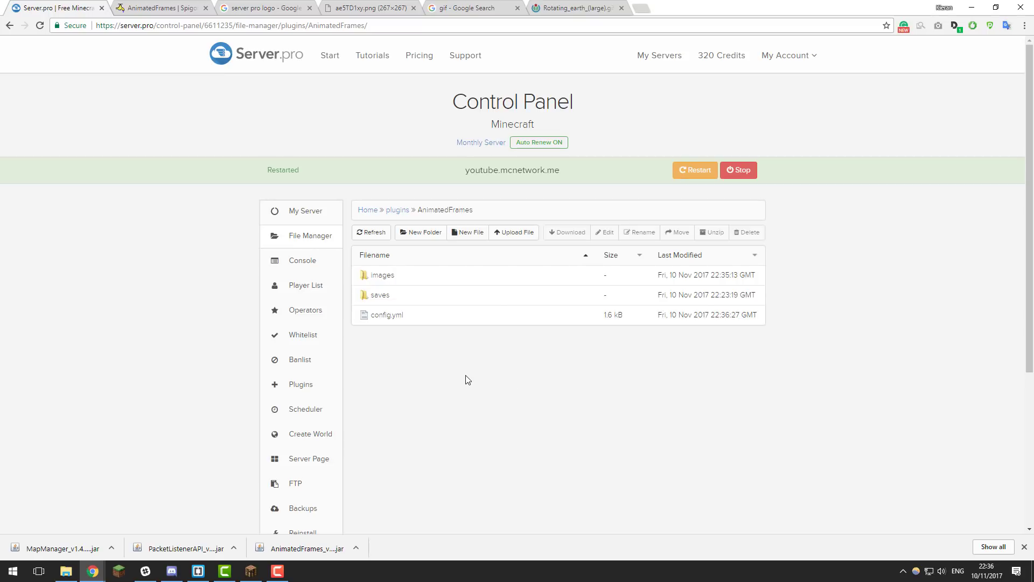
Step: Show the AnimatedFrames Spigot page scrolled down to its Commands section
{"action": "left_click", "coordinate": [163, 8]}
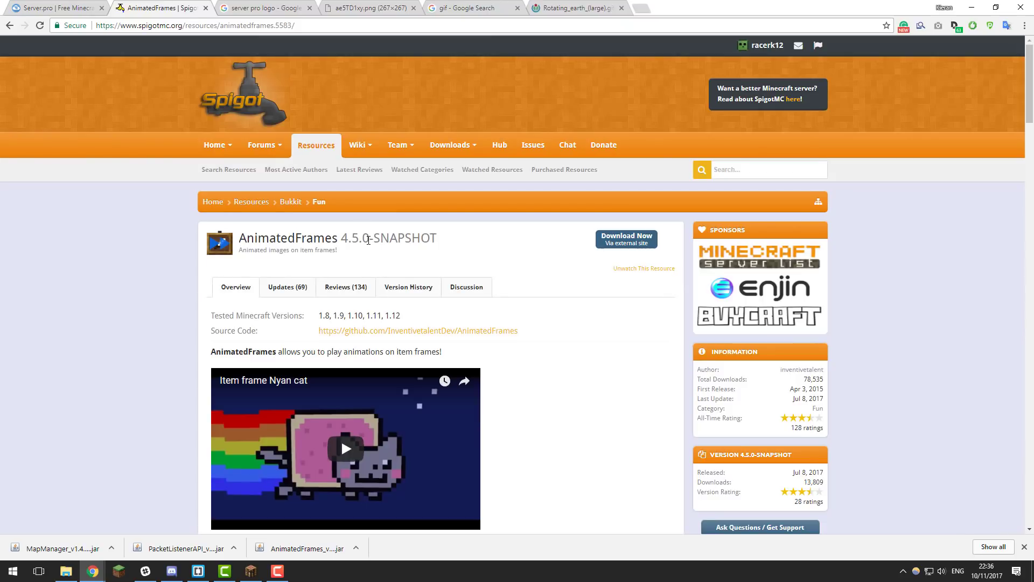
{"action": "scroll", "coordinate": [478, 262], "scroll_direction": "down", "scroll_amount": 2}
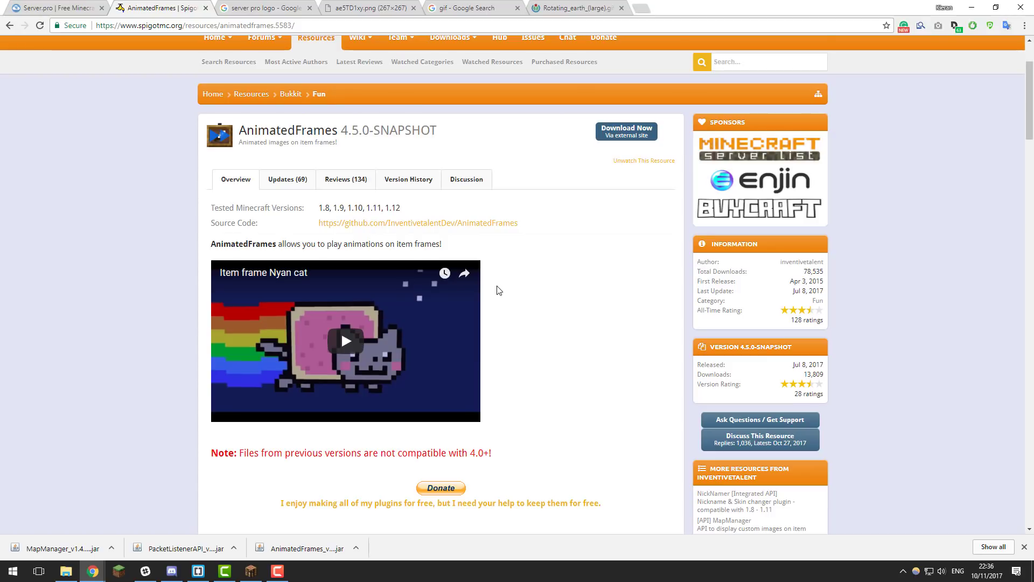
{"action": "scroll", "coordinate": [499, 290], "scroll_direction": "down", "scroll_amount": 2}
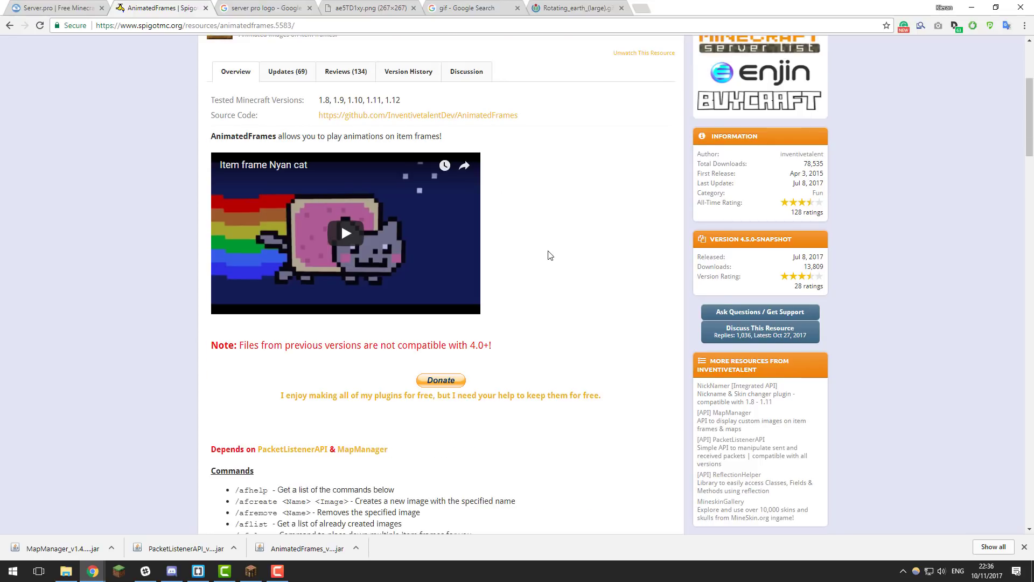